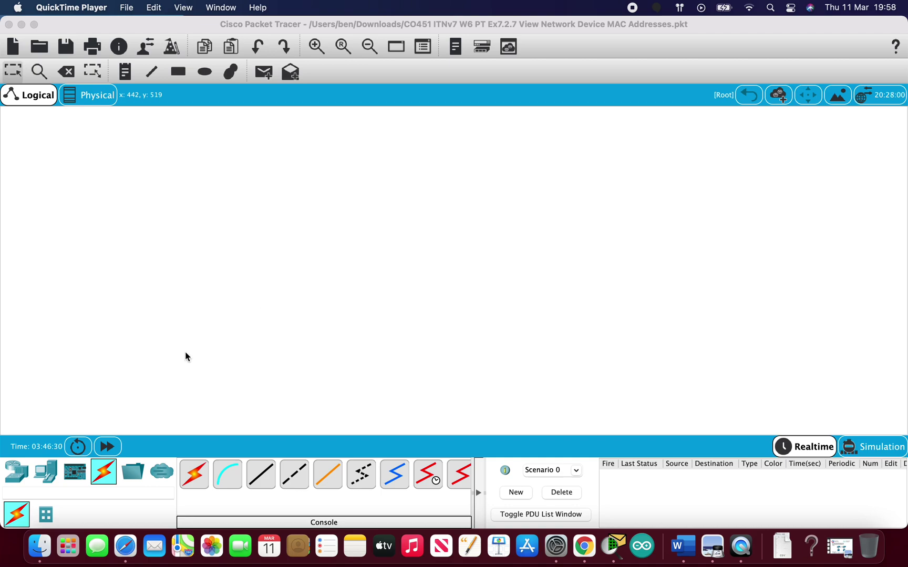
# Place a PC (PC10) and a 2960 switch (Switch8) on the canvas
pyautogui.click(12, 476)
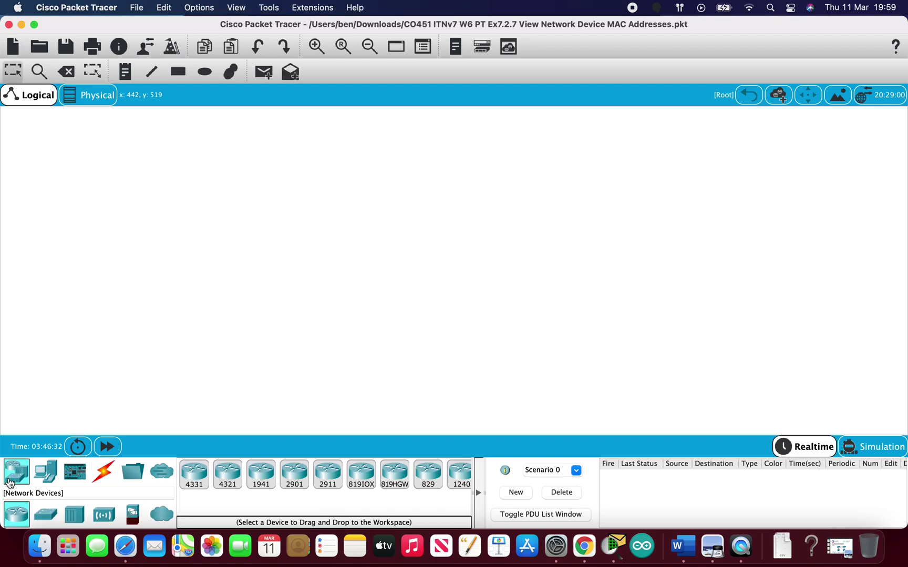
pyautogui.click(46, 472)
pyautogui.moveTo(193, 472); pyautogui.dragTo(494, 234)
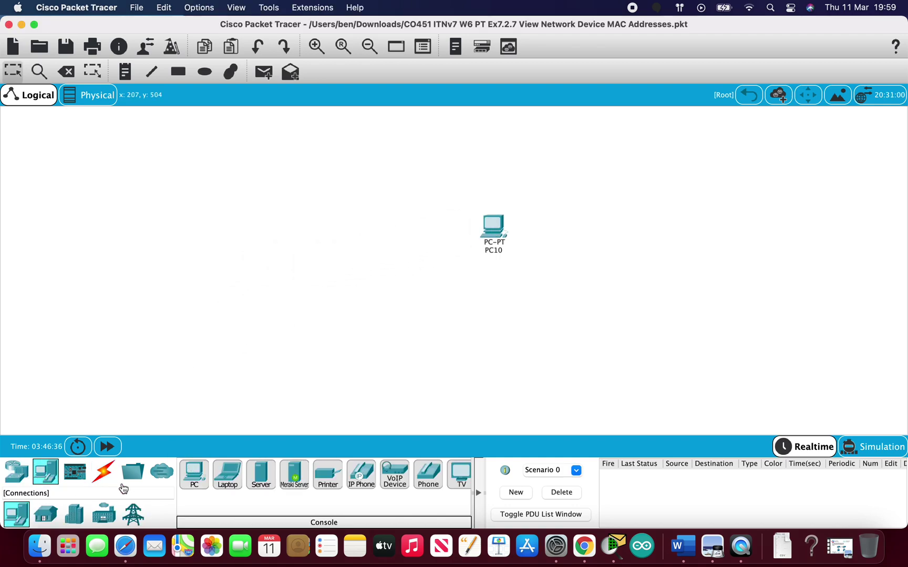
pyautogui.click(16, 471)
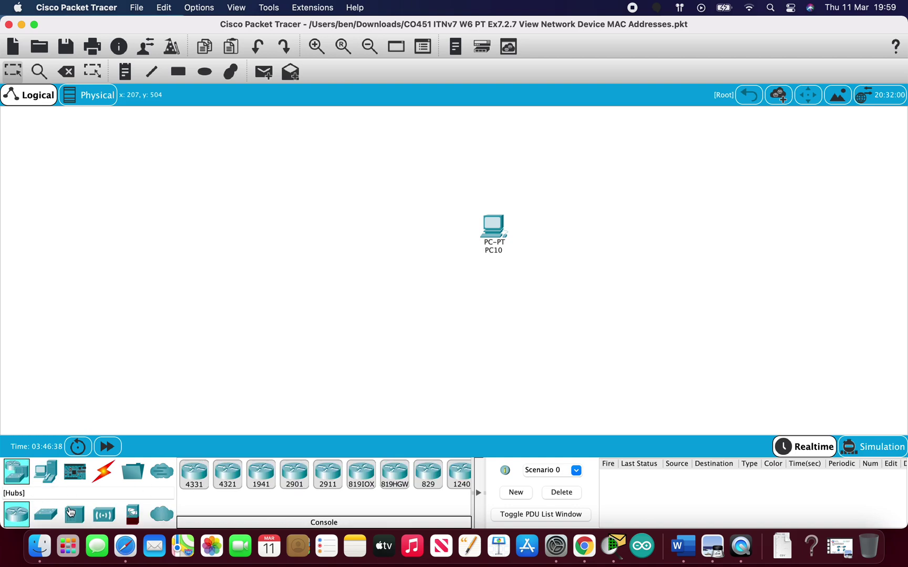
pyautogui.click(46, 514)
pyautogui.moveTo(194, 474); pyautogui.dragTo(336, 238)
# Connect Switch8 to PC10 with an automatically chosen cable
pyautogui.click(104, 471)
pyautogui.click(194, 474)
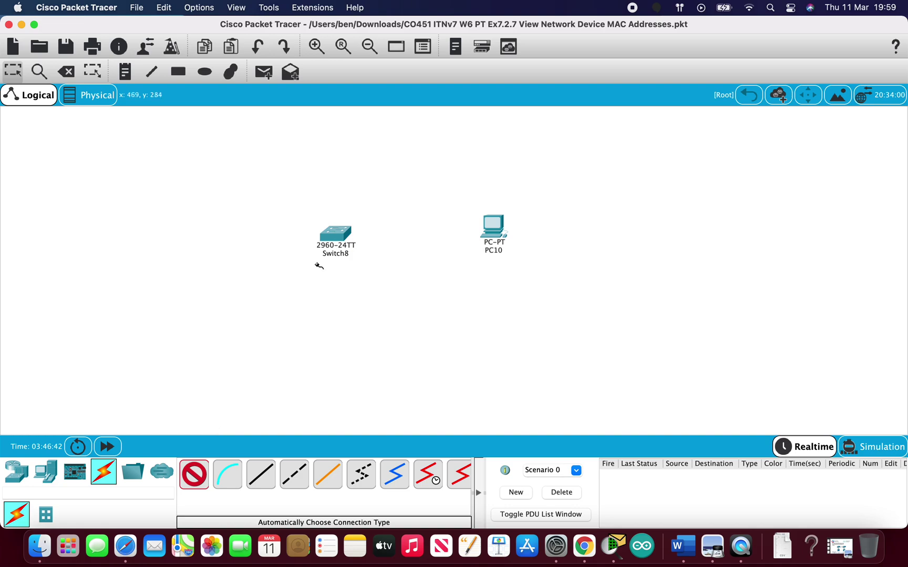
pyautogui.click(345, 233)
pyautogui.click(493, 234)
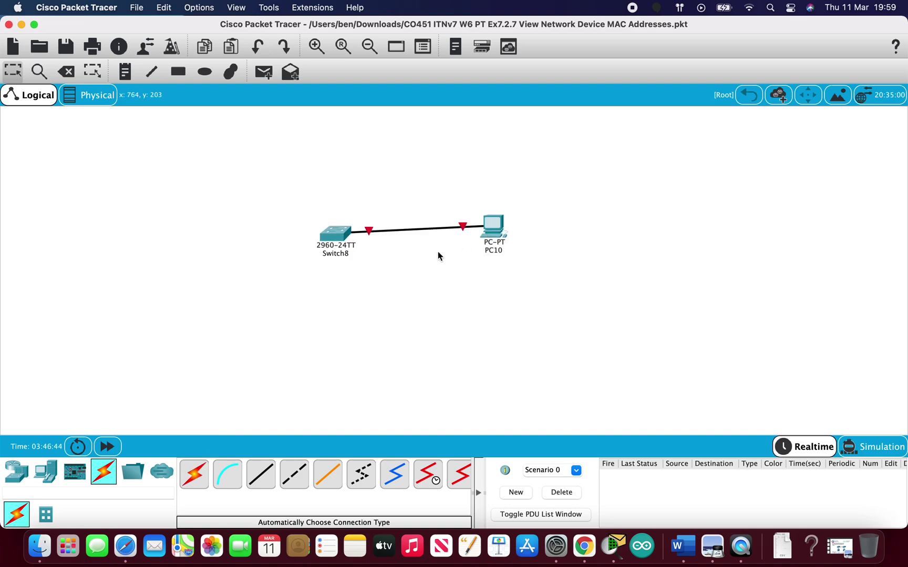
# Add Laptop5 and console-cable its RS 232 port to Switch8's Console port
pyautogui.click(46, 471)
pyautogui.moveTo(227, 474); pyautogui.dragTo(220, 252)
pyautogui.click(103, 472)
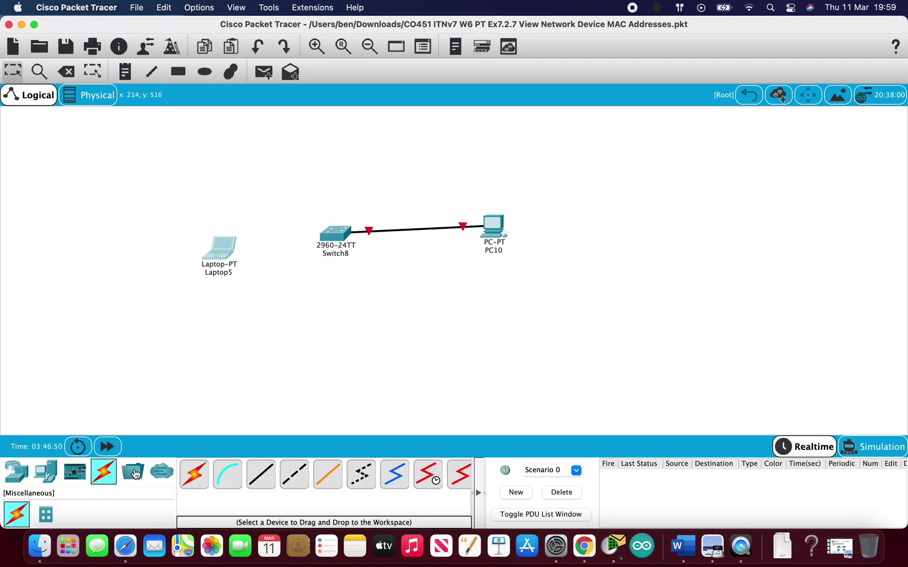
pyautogui.click(227, 474)
pyautogui.click(220, 243)
pyautogui.click(263, 259)
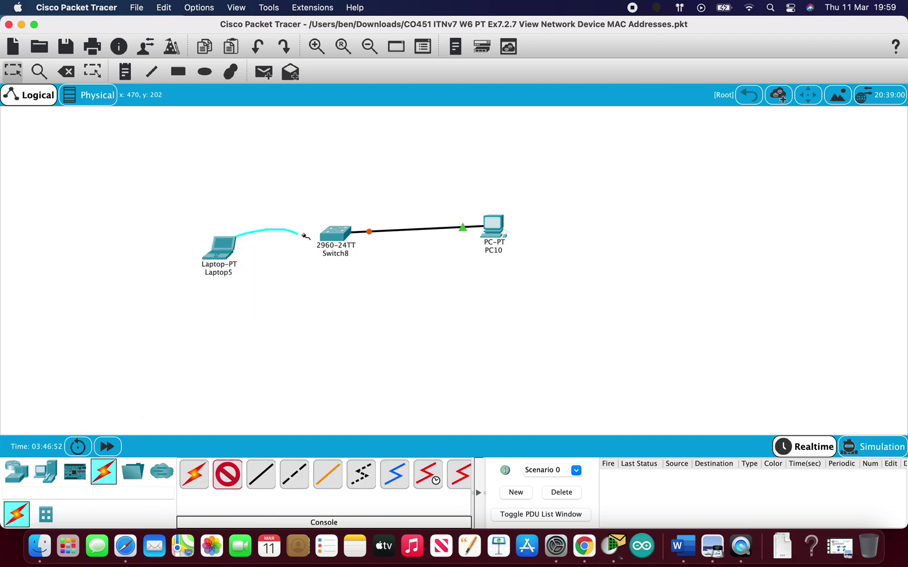
pyautogui.click(327, 232)
pyautogui.click(362, 26)
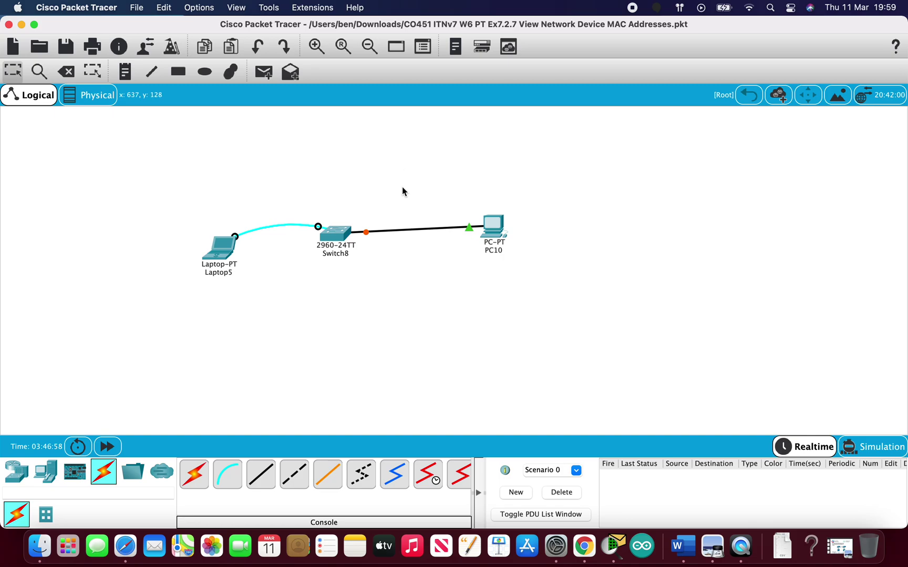
pyautogui.click(492, 237)
# Set PC10's FastEthernet0 to static IPv4 192.168.1.2 with mask 255.255.255.0
pyautogui.click(400, 103)
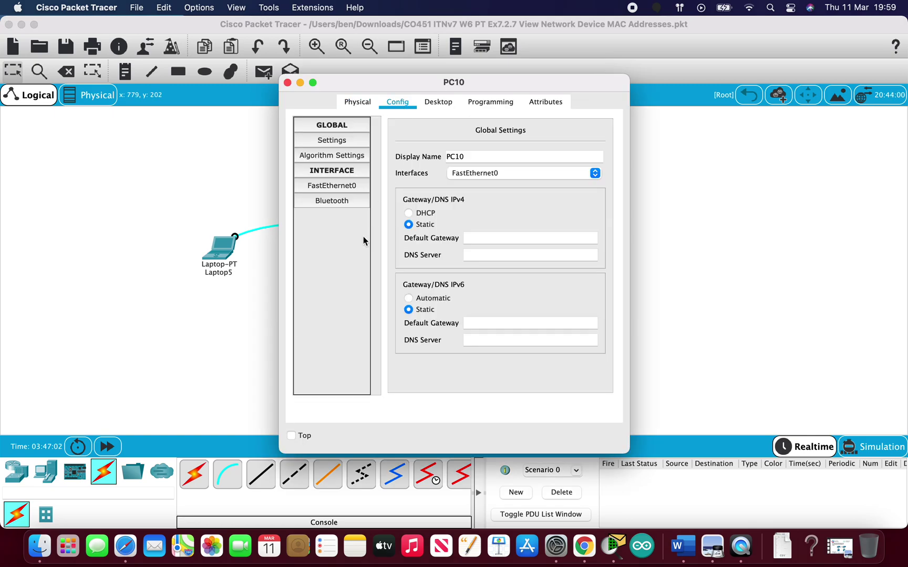
pyautogui.click(339, 189)
pyautogui.click(509, 238)
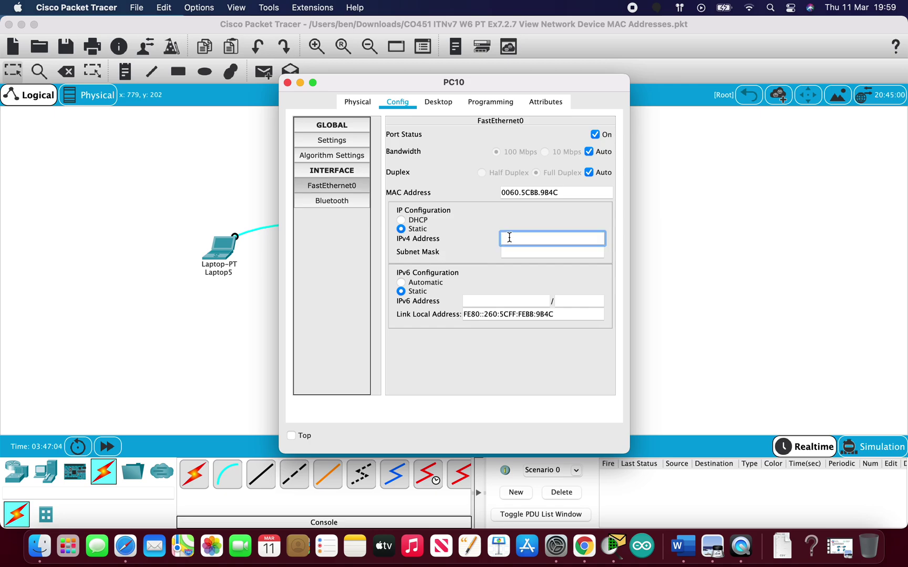
pyautogui.write('192.168.1.2')
pyautogui.press('Tab')
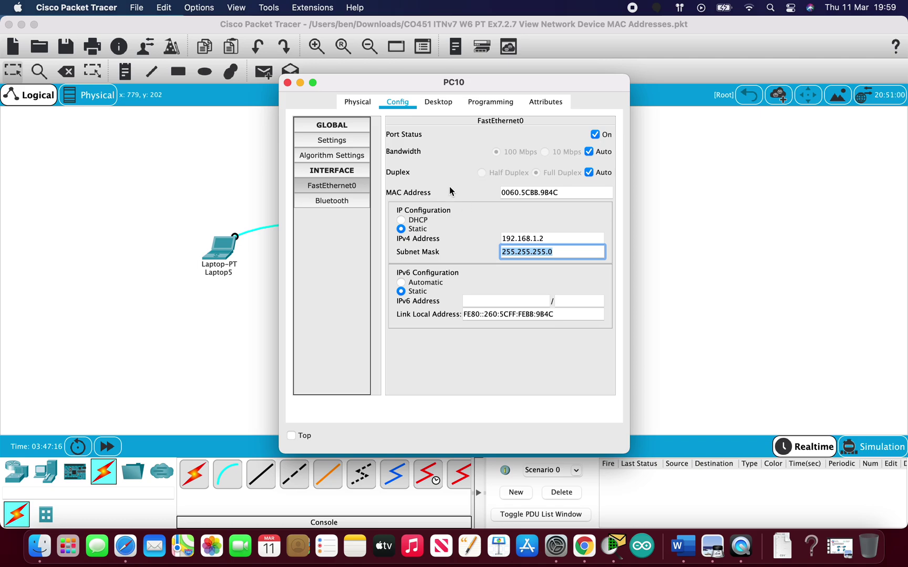
pyautogui.click(287, 83)
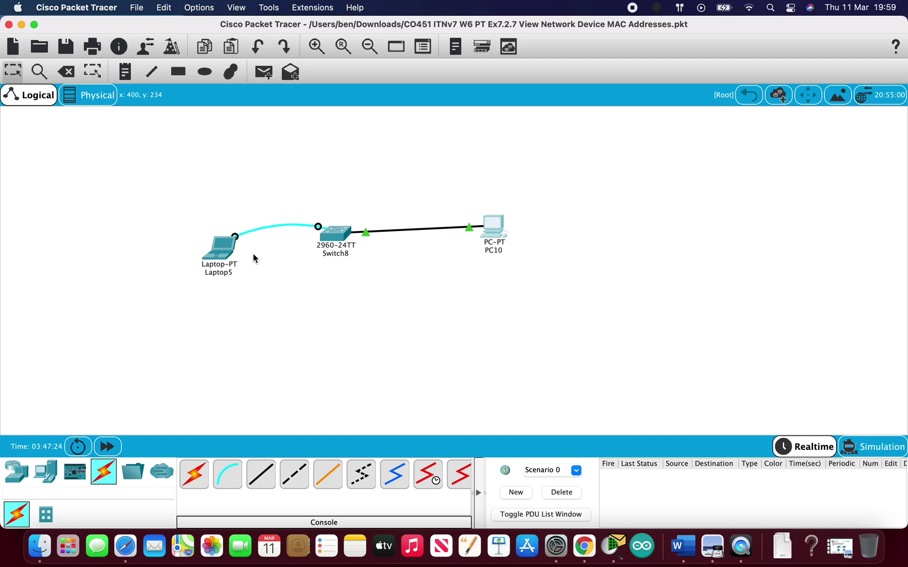
# Open a console Terminal session to the switch from Laptop5 with default settings
pyautogui.moveTo(222, 256)
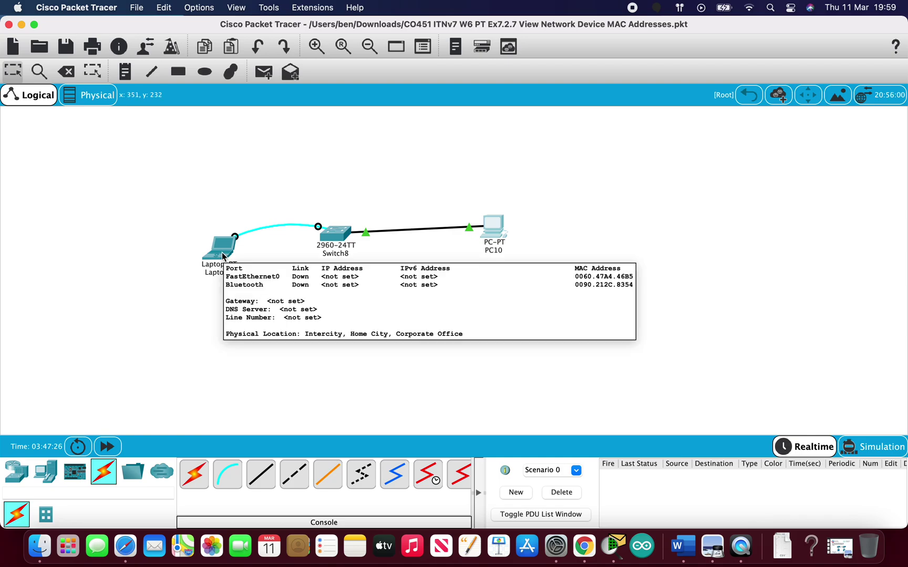
pyautogui.click(222, 256)
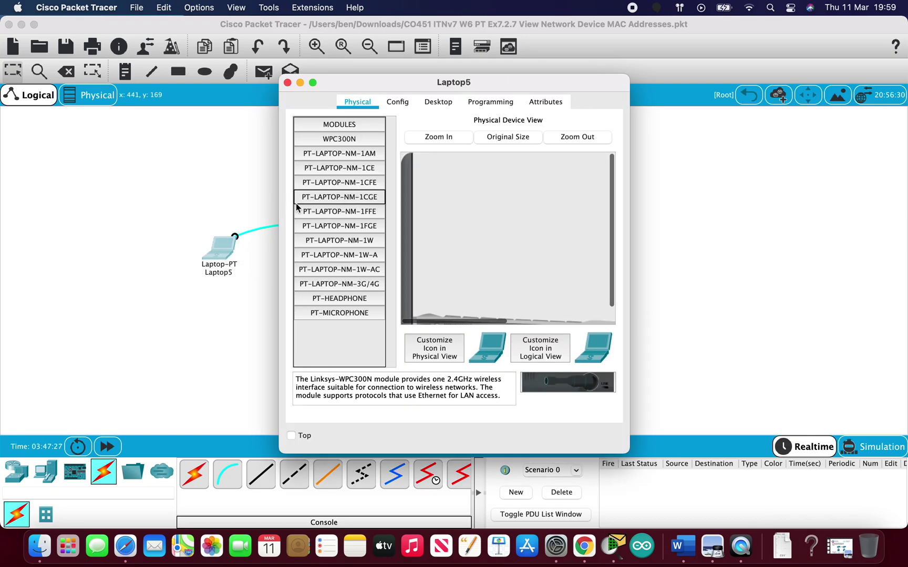
pyautogui.click(393, 104)
pyautogui.click(434, 103)
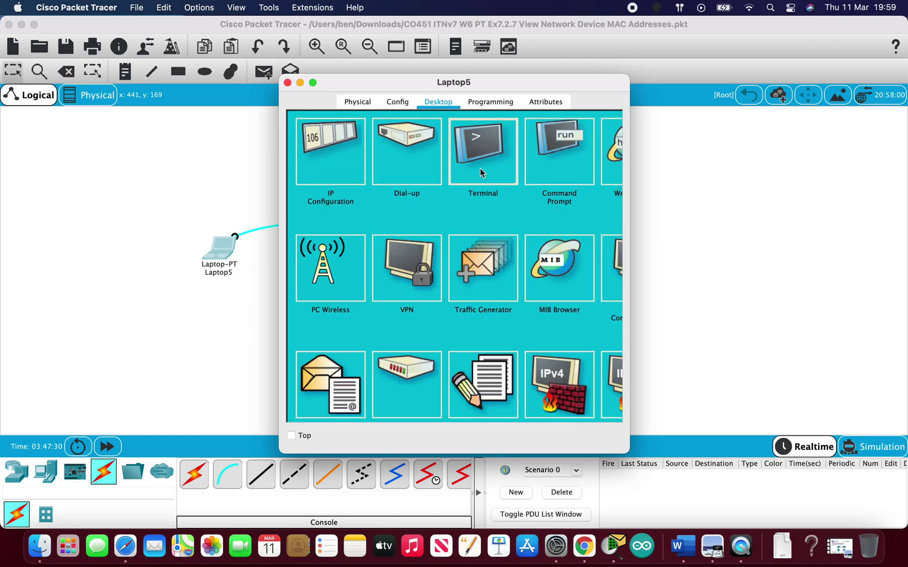
pyautogui.click(483, 150)
pyautogui.click(582, 265)
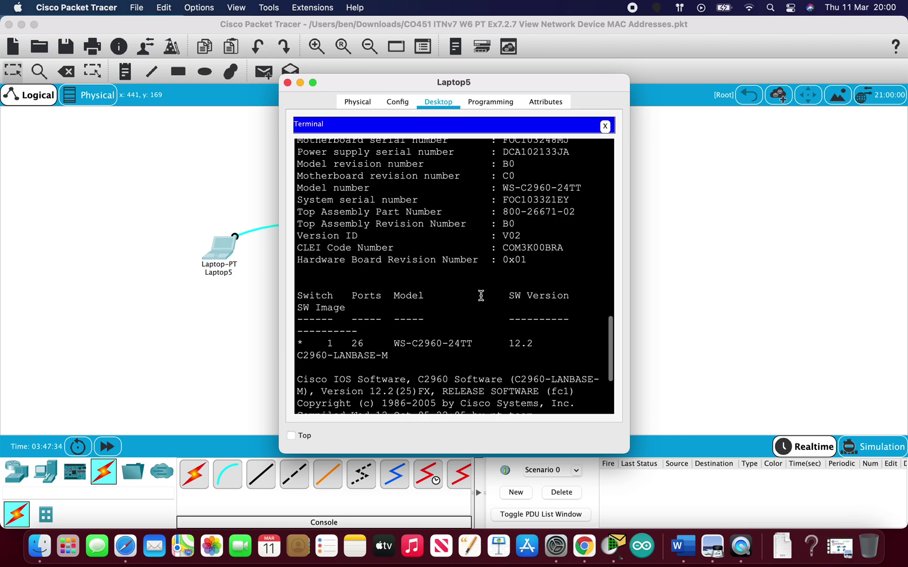
# Enter configure terminal, set hostname s1, and apply no ip domain-lookup
pyautogui.press('Return')
pyautogui.press('Return')
pyautogui.press('Return')
pyautogui.press('Return')
pyautogui.write('ch>')
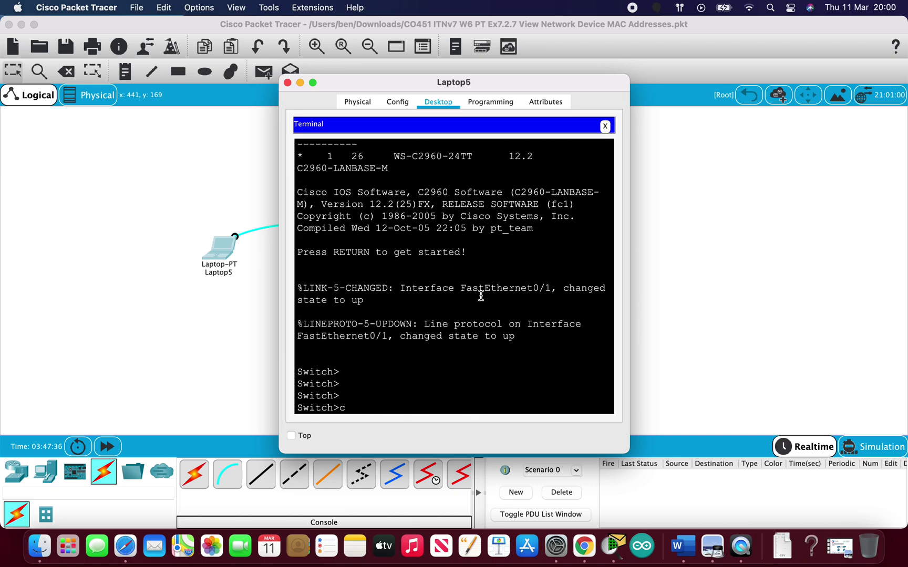
pyautogui.write('enable')
pyautogui.press('Return')
pyautogui.write('con')
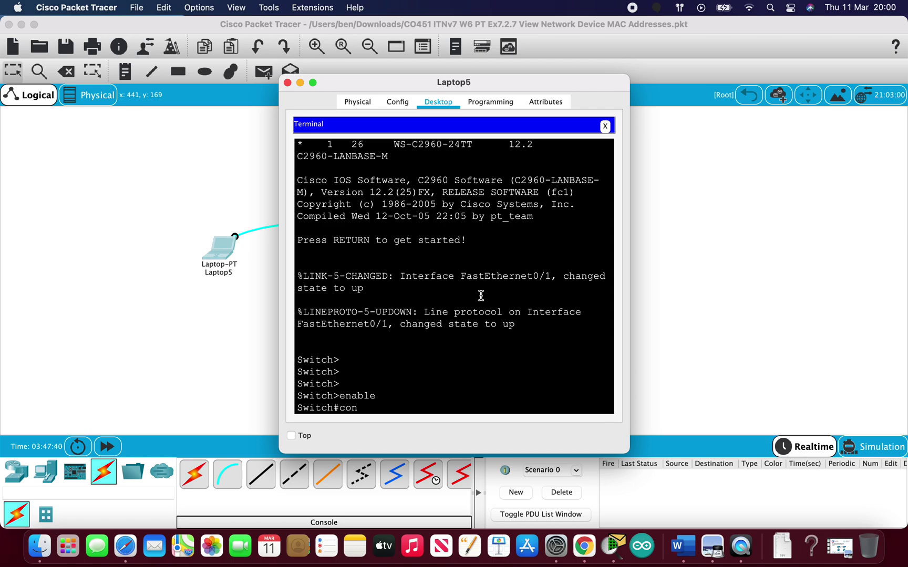
pyautogui.write('figure ter')
pyautogui.press('Tab')
pyautogui.press('Return')
pyautogui.press('Return')
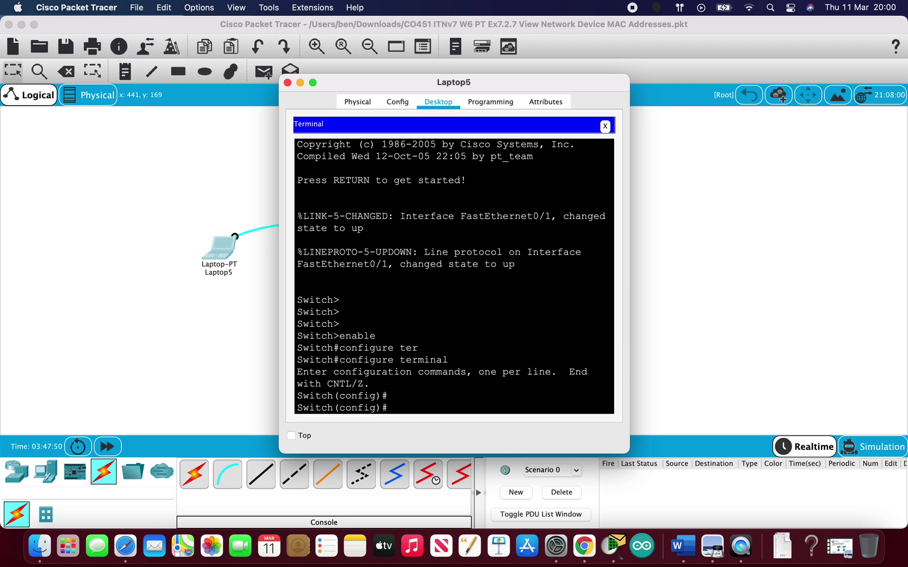
pyautogui.write('hostname s1')
pyautogui.press('Return')
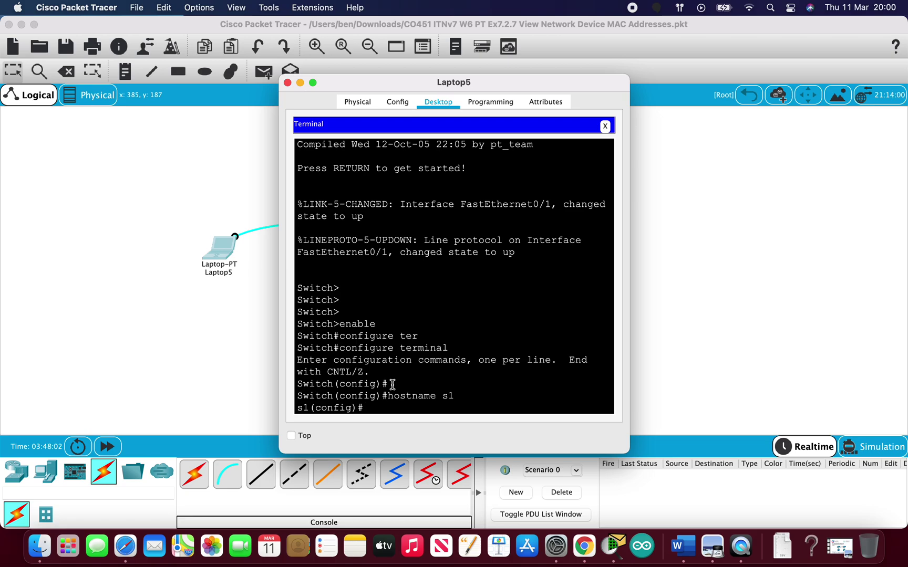
pyautogui.write('no ip domain-lookup')
pyautogui.press('Return')
pyautogui.press('Return')
pyautogui.press('Return')
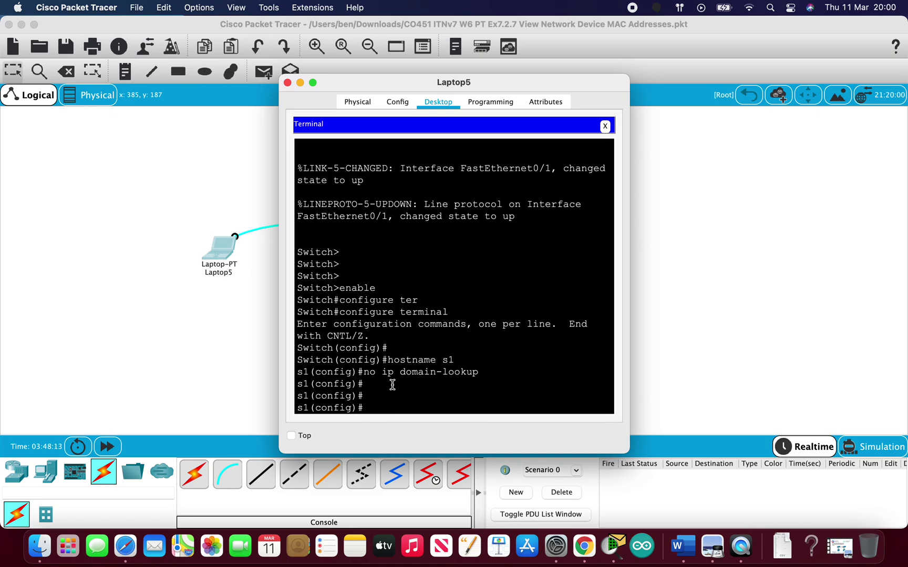
# On interface vlan 1 assign 192.168.1.3 255.255.255.0, run no shutdown, then end and exit
pyautogui.write('interface vlan 1')
pyautogui.press('Return')
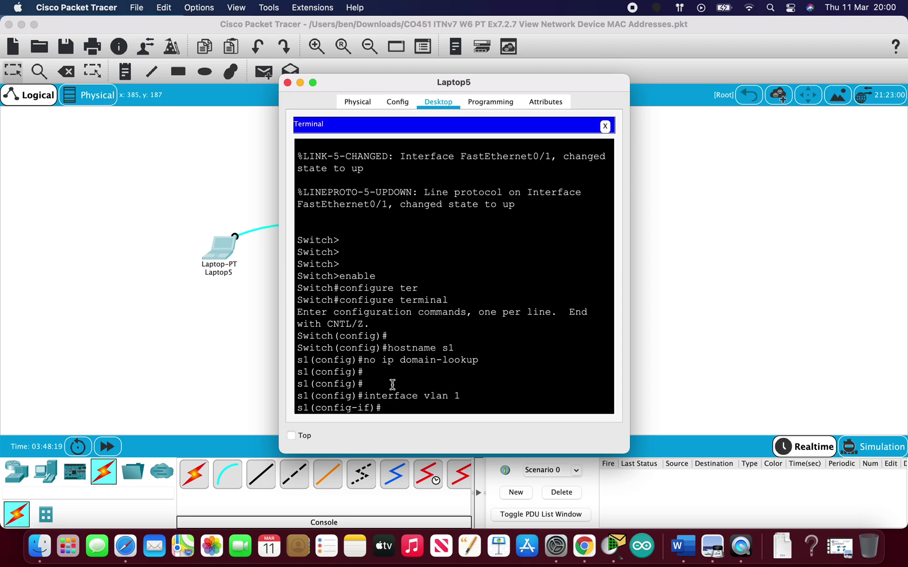
pyautogui.write('ip address 192.168.1.3 255.25')
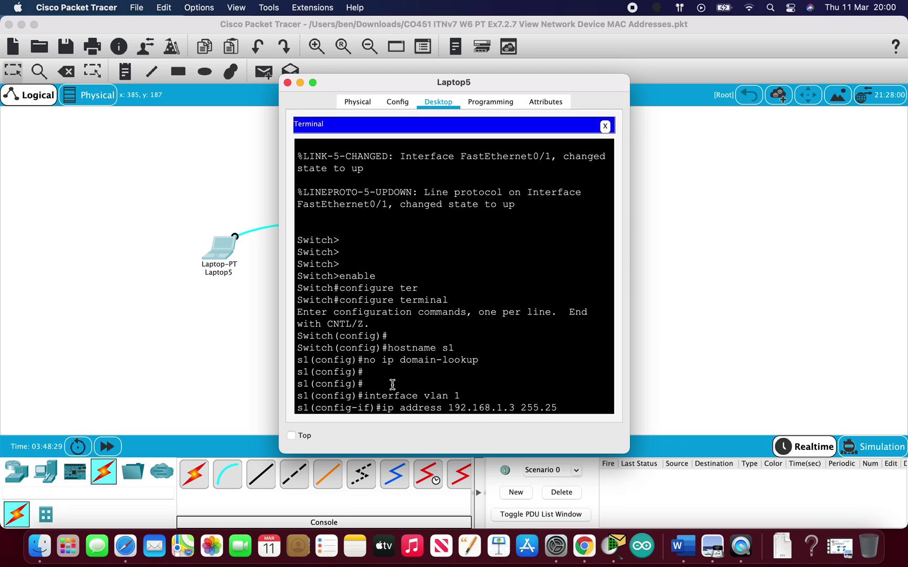
pyautogui.write('5.255.0')
pyautogui.press('Return')
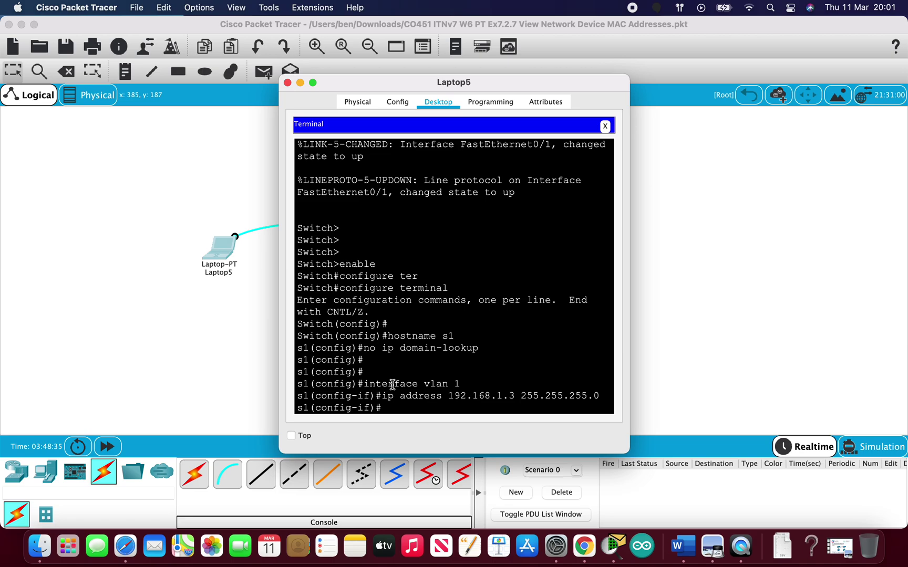
pyautogui.write('no shutdown')
pyautogui.press('Return')
pyautogui.press('Return')
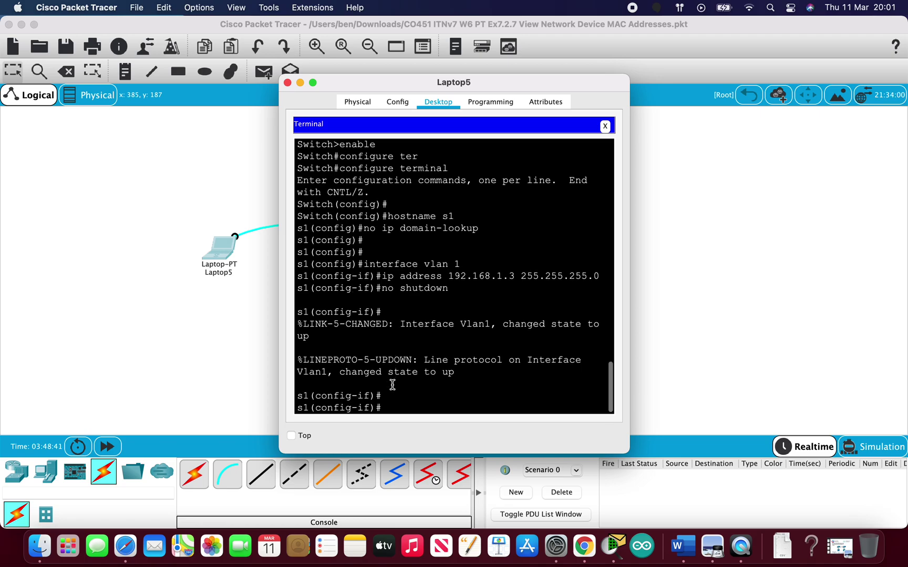
pyautogui.write('end')
pyautogui.press('Return')
pyautogui.write('e')
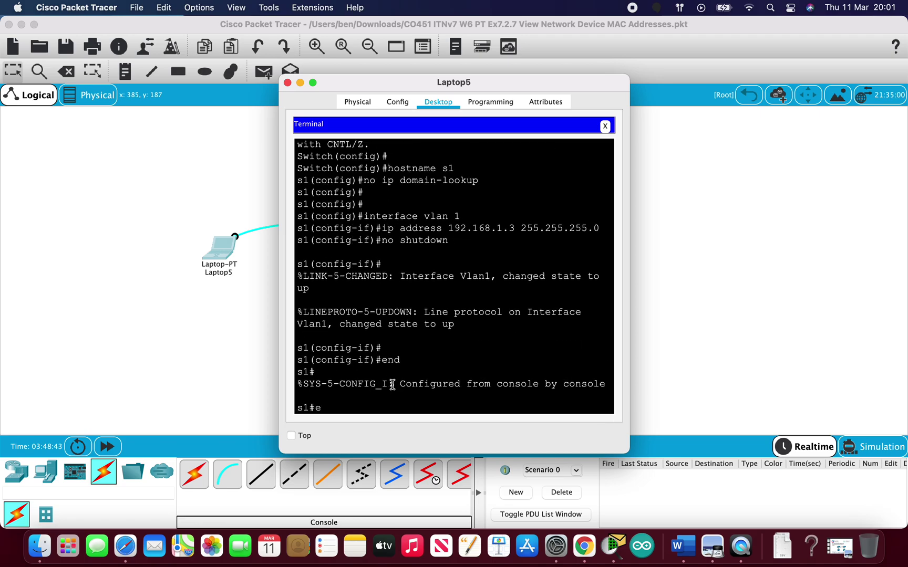
pyautogui.write('xit')
pyautogui.press('Return')
pyautogui.press('Return')
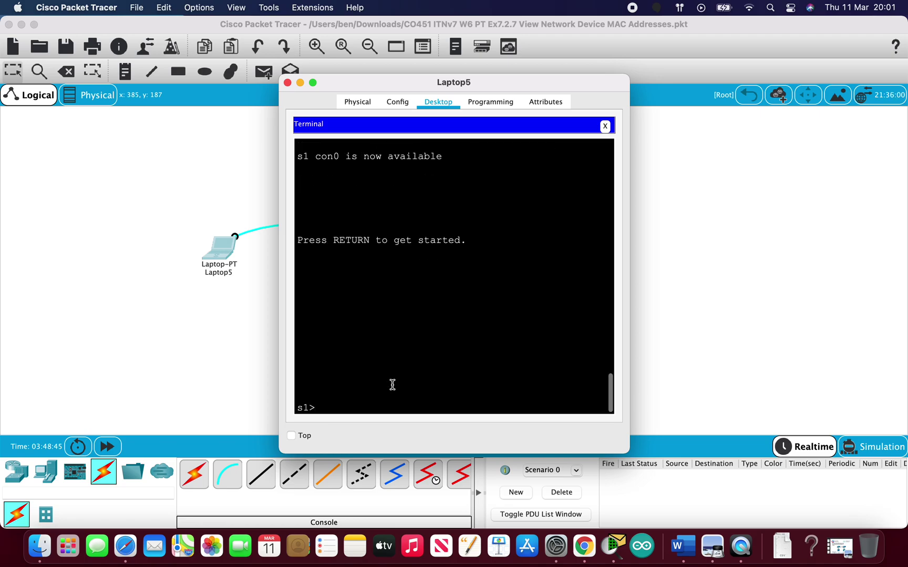
pyautogui.scroll(-1, 378, 292)
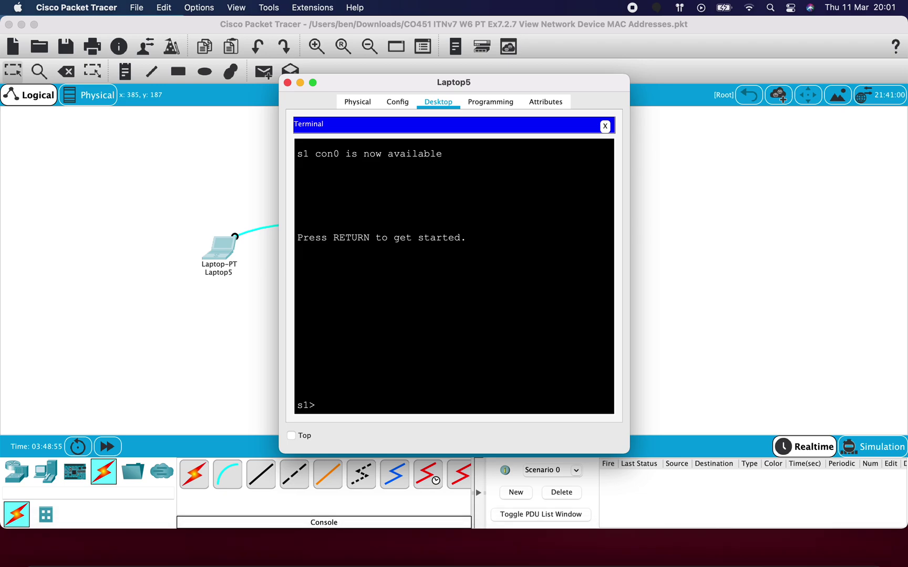
# Run ipconfig /all in PC10's Command Prompt
pyautogui.click(288, 83)
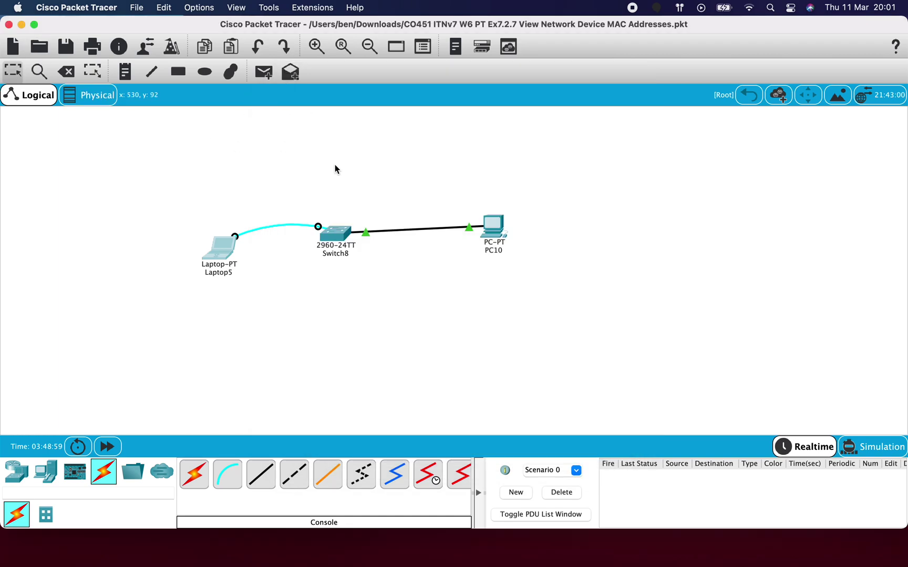
pyautogui.click(492, 227)
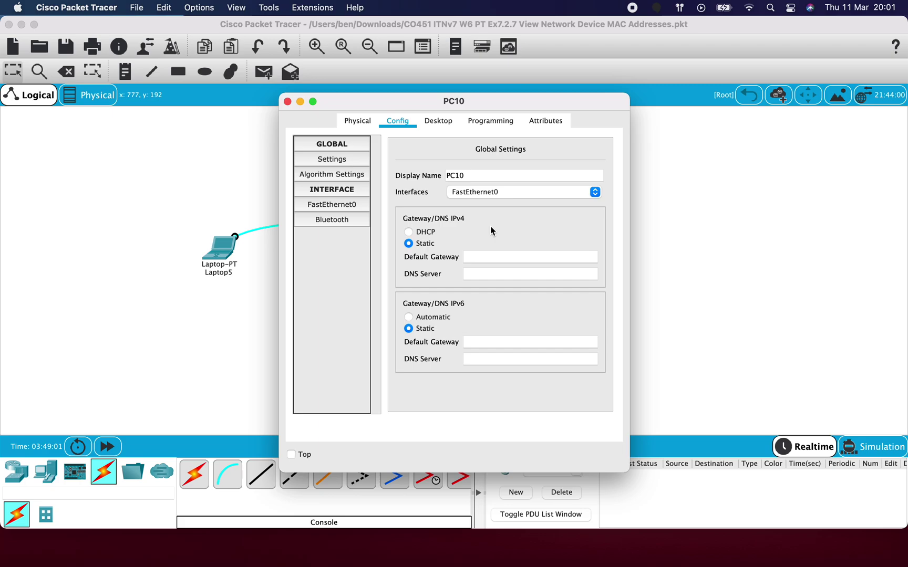
pyautogui.click(438, 120)
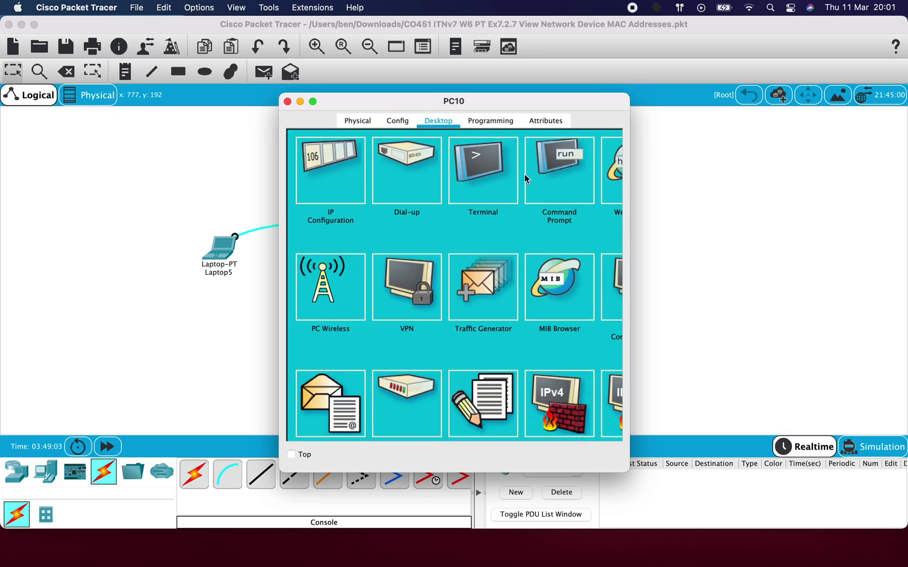
pyautogui.click(553, 174)
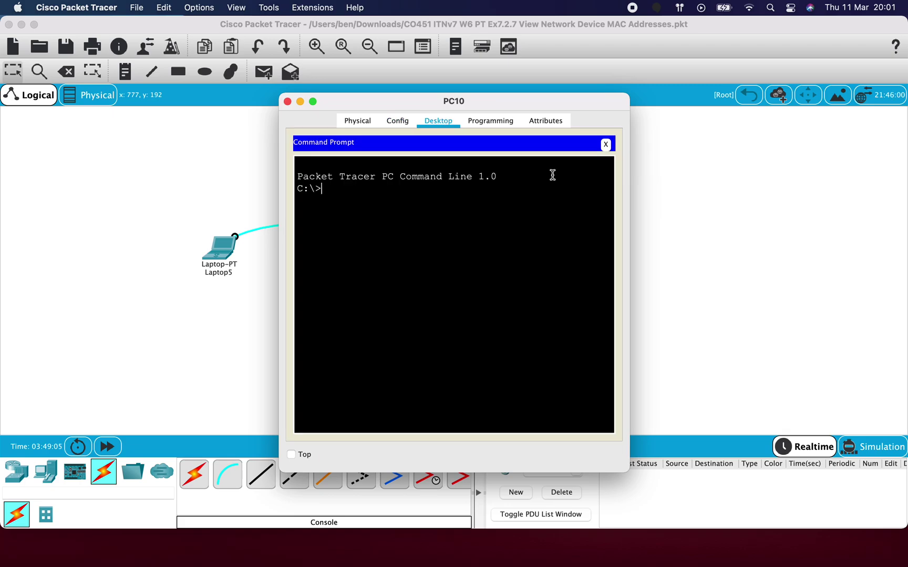
pyautogui.write('ipconfig /all')
pyautogui.press('Return')
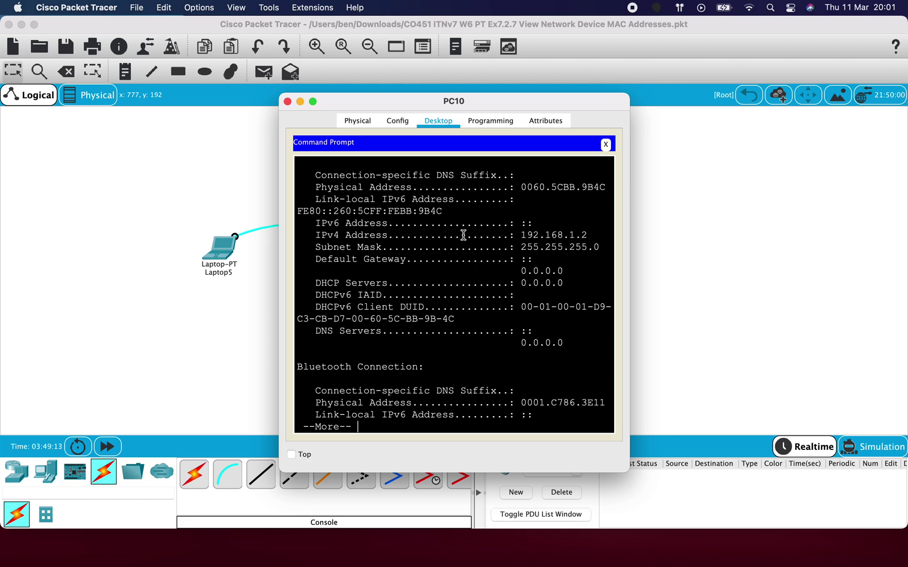
# Highlight the vendor prefix of PC10's physical address 0060.5CBB.9B4C
pyautogui.scroll(1, 477, 237)
pyautogui.scroll(3, 477, 237)
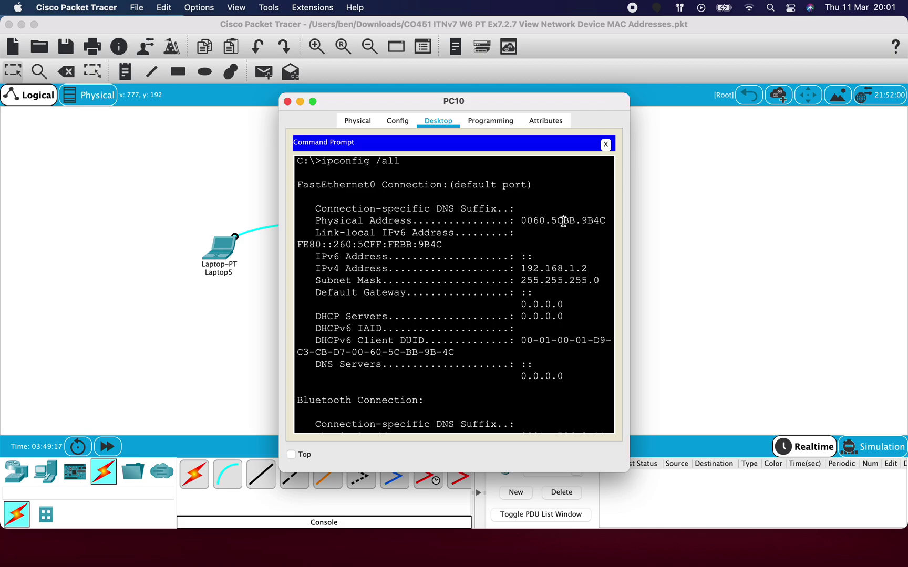
pyautogui.moveTo(563, 221); pyautogui.dragTo(515, 221)
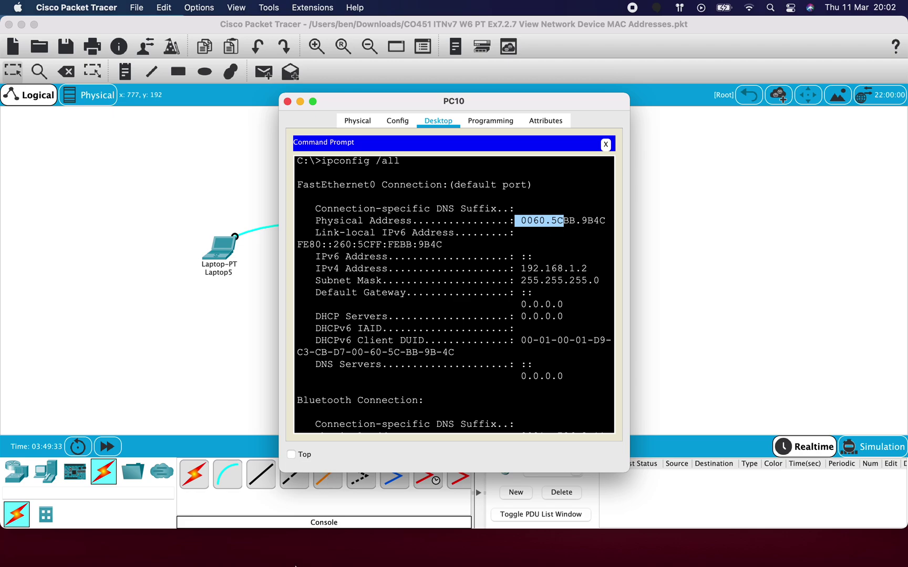
pyautogui.moveTo(296, 566)
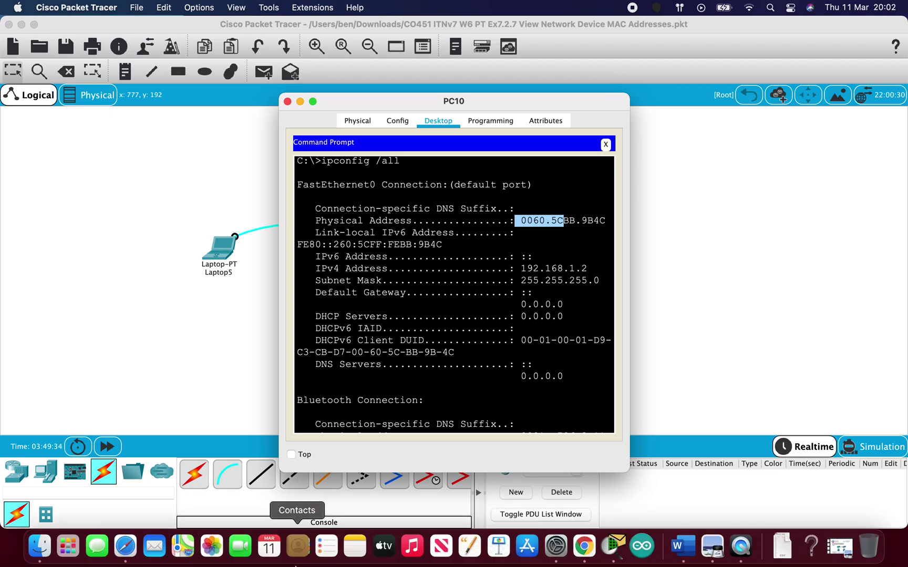
pyautogui.click(125, 547)
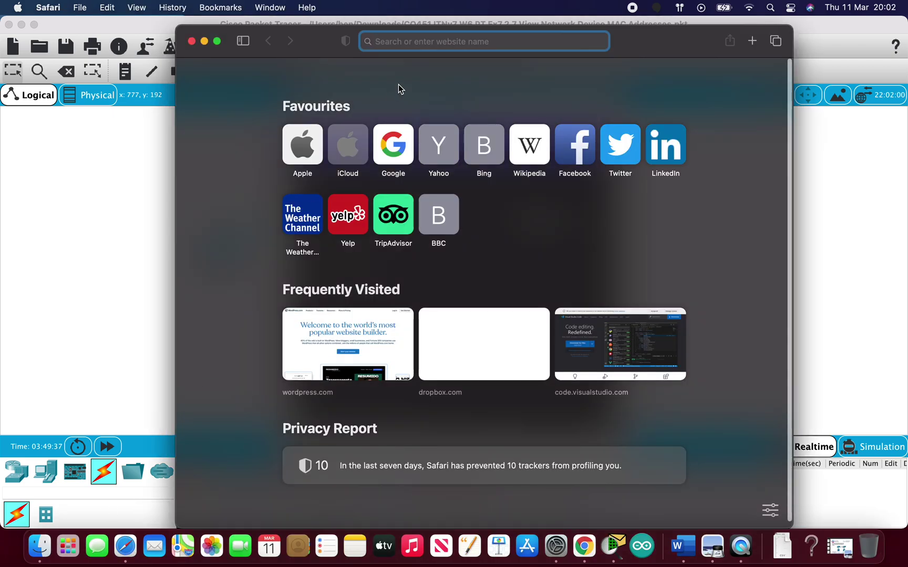
# Load mac2vendor.com in Safari and move the browser window aside
pyautogui.write('mac2vendor.com')
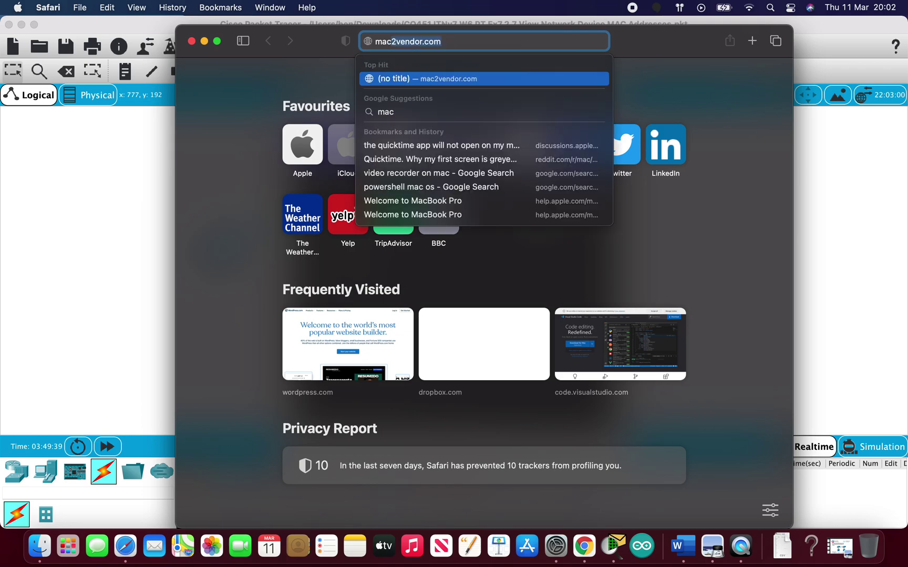
pyautogui.press('Return')
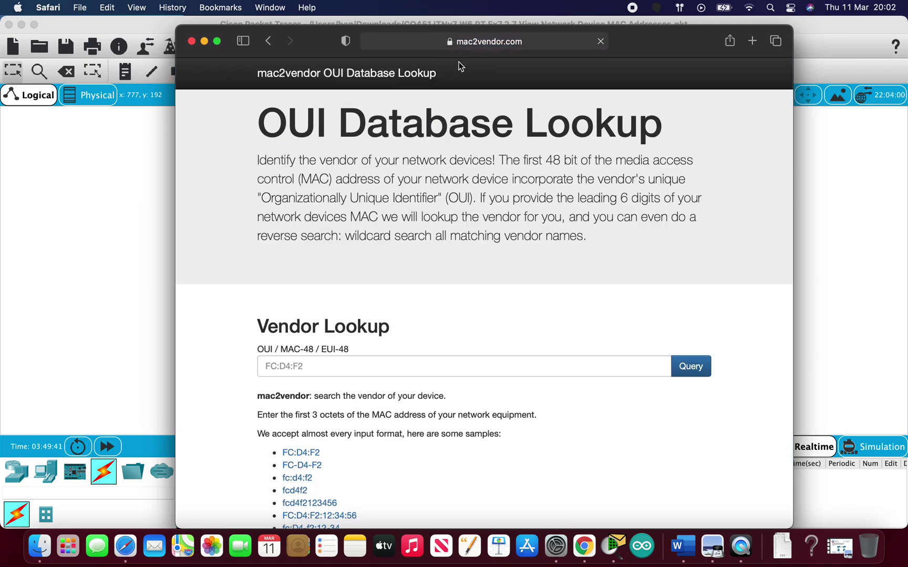
pyautogui.moveTo(644, 38); pyautogui.dragTo(643, 111)
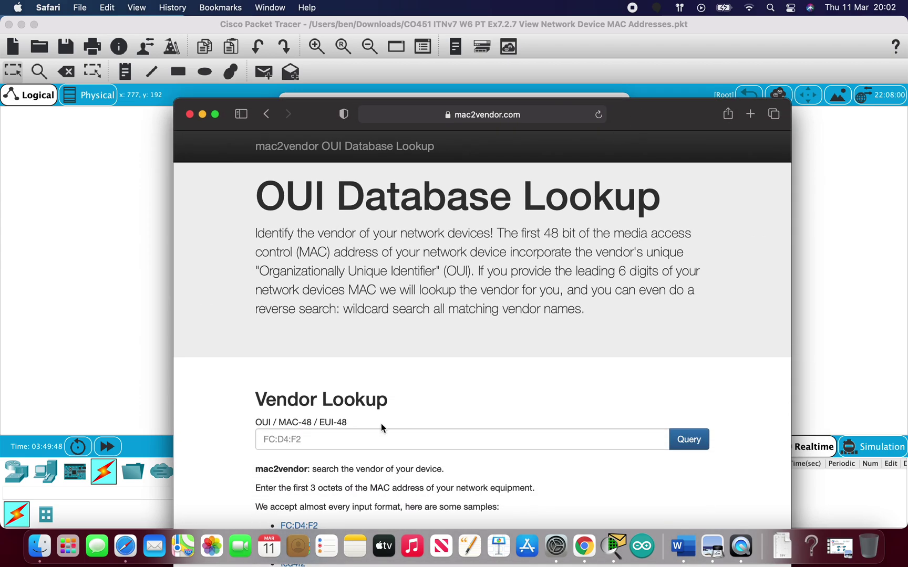
# Look up MAC prefix 00605c, which returns Cisco Systems
pyautogui.click(344, 445)
pyautogui.write('00')
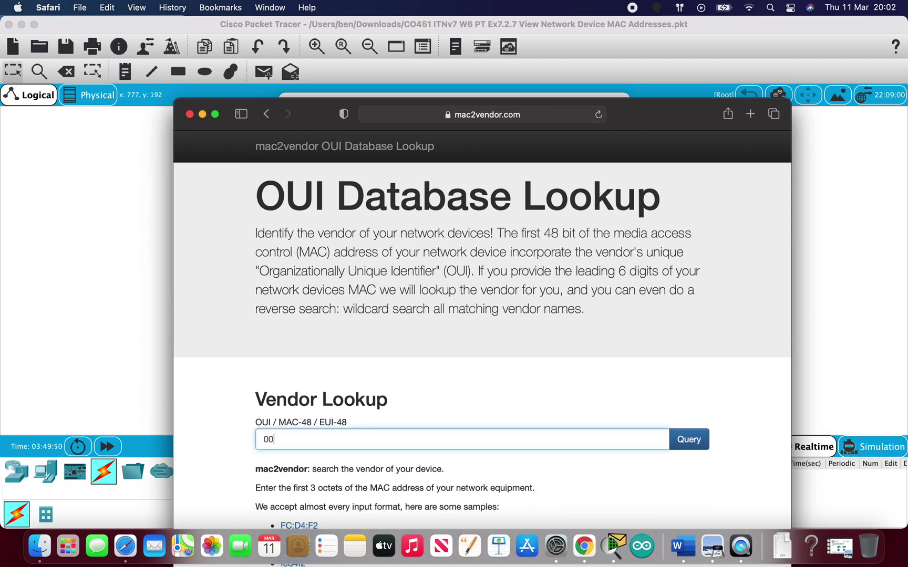
pyautogui.write('605c')
pyautogui.press('Return')
pyautogui.scroll(-2, 595, 403)
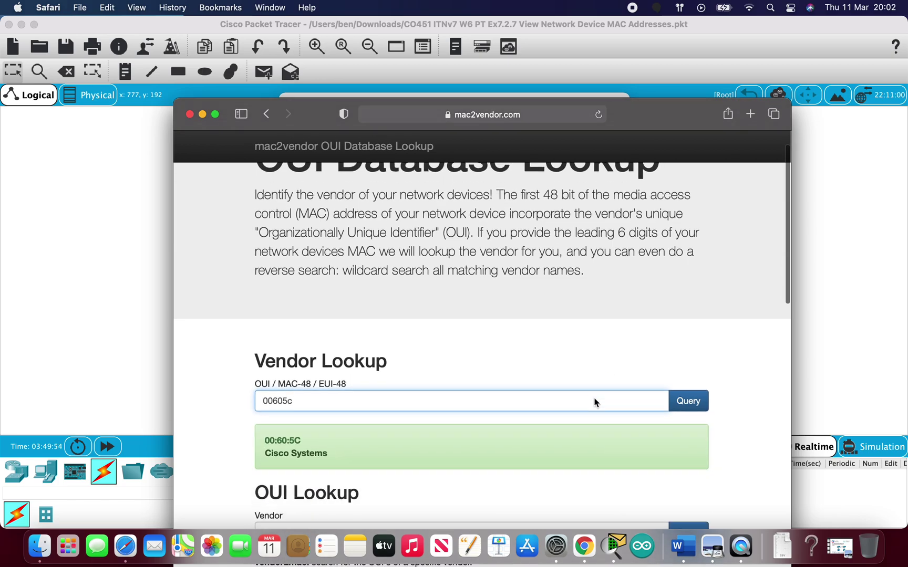
pyautogui.scroll(-2, 594, 401)
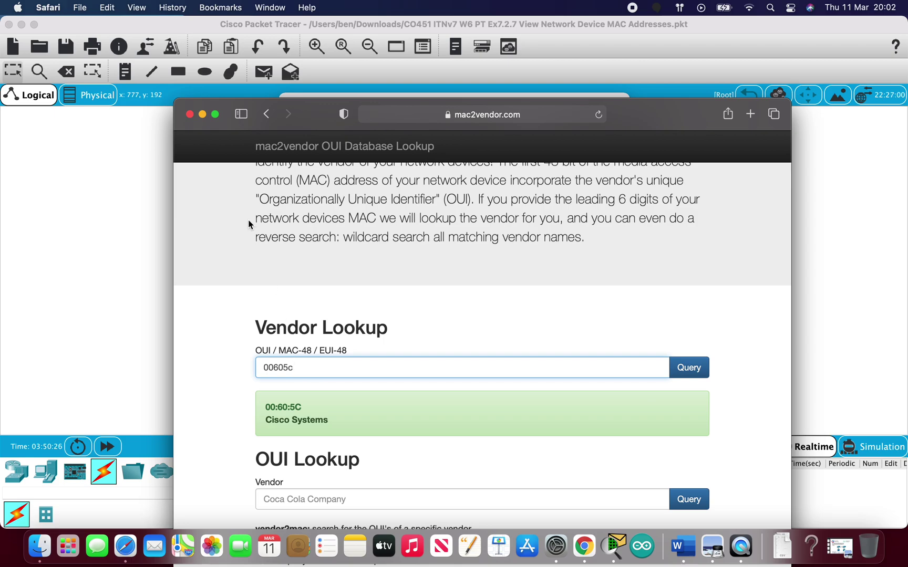
# Hide Safari, close PC10's window, and reconnect Laptop5's Terminal to the switch
pyautogui.click(202, 114)
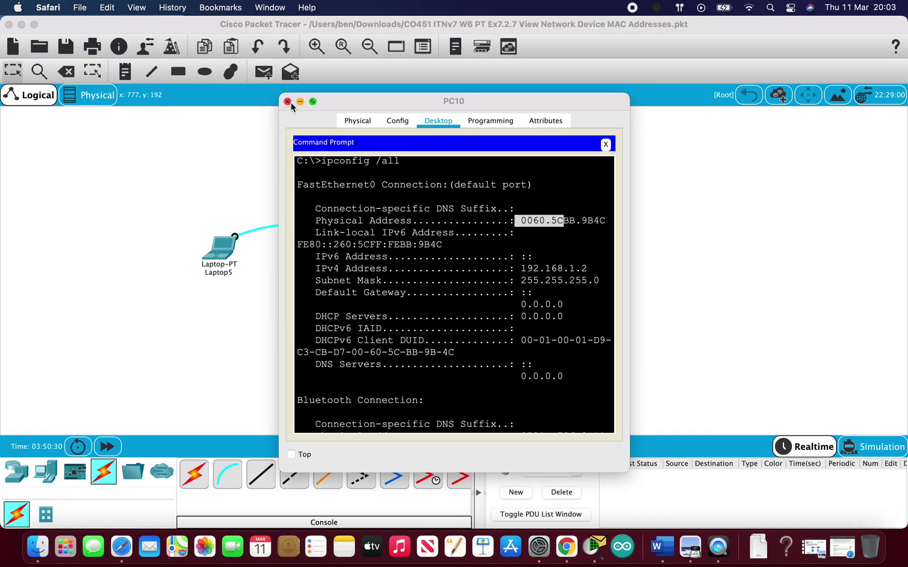
pyautogui.click(288, 102)
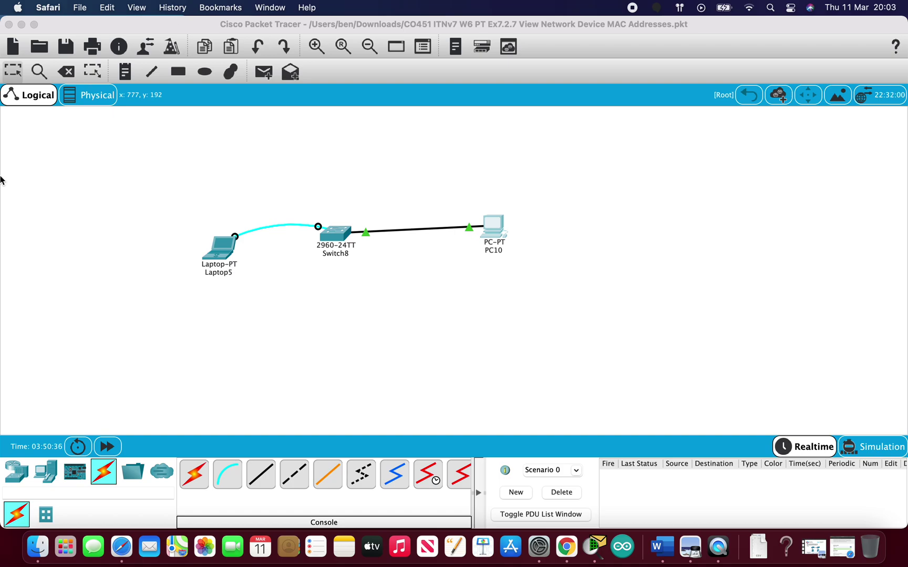
pyautogui.click(224, 253)
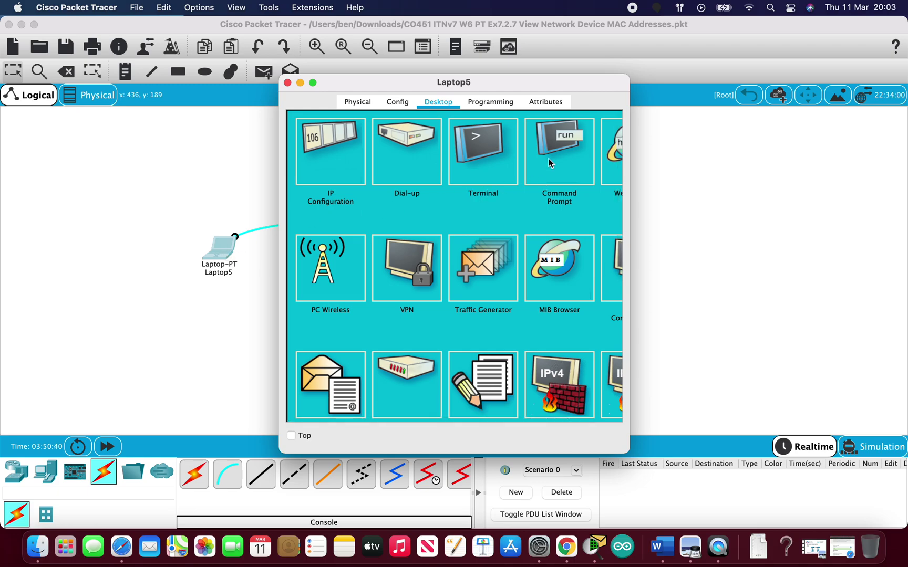
pyautogui.click(493, 159)
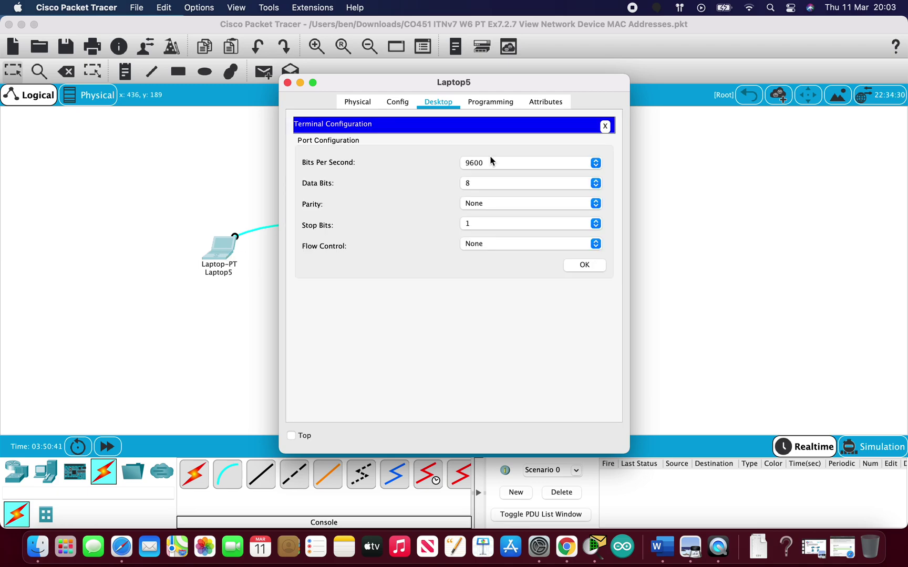
pyautogui.click(584, 264)
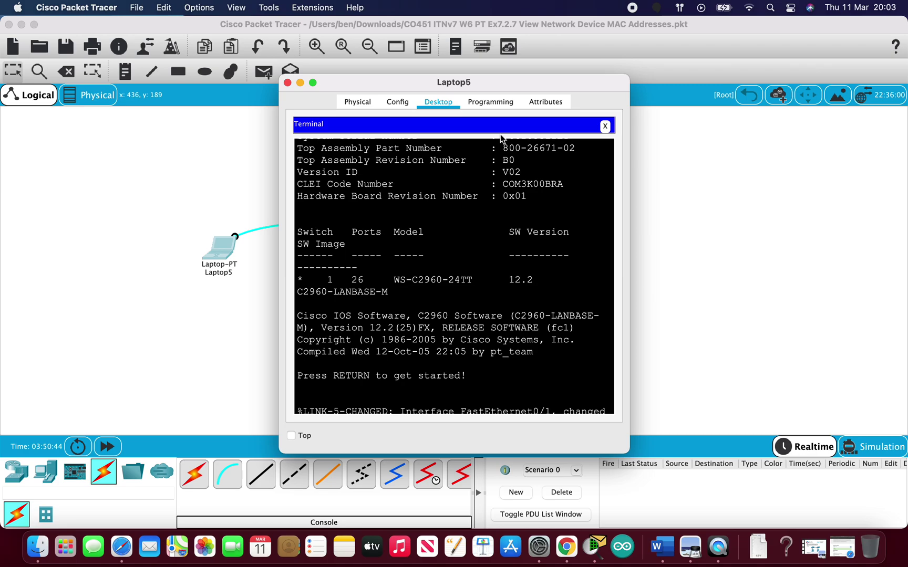
# Enter enable mode and run show interfaces vlan 1 on the switch
pyautogui.press('Return')
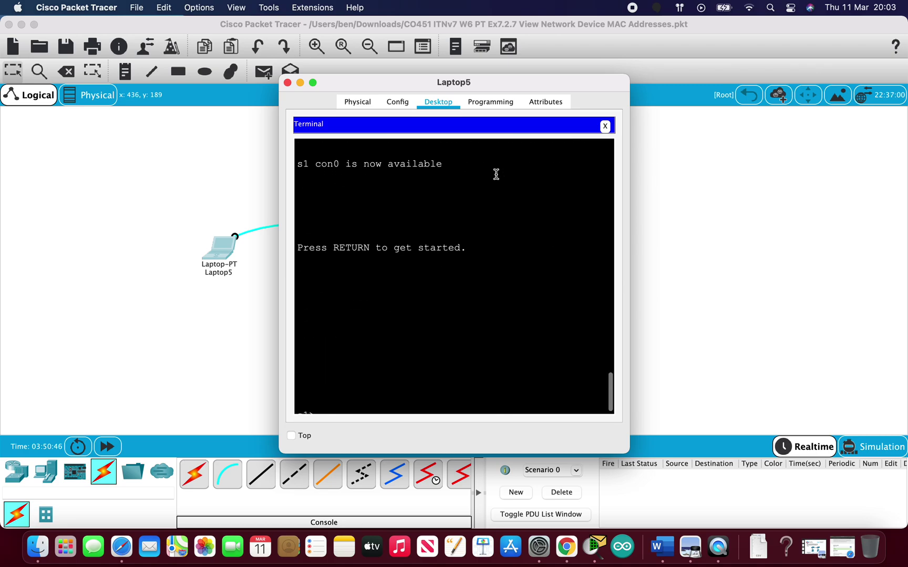
pyautogui.write('enab')
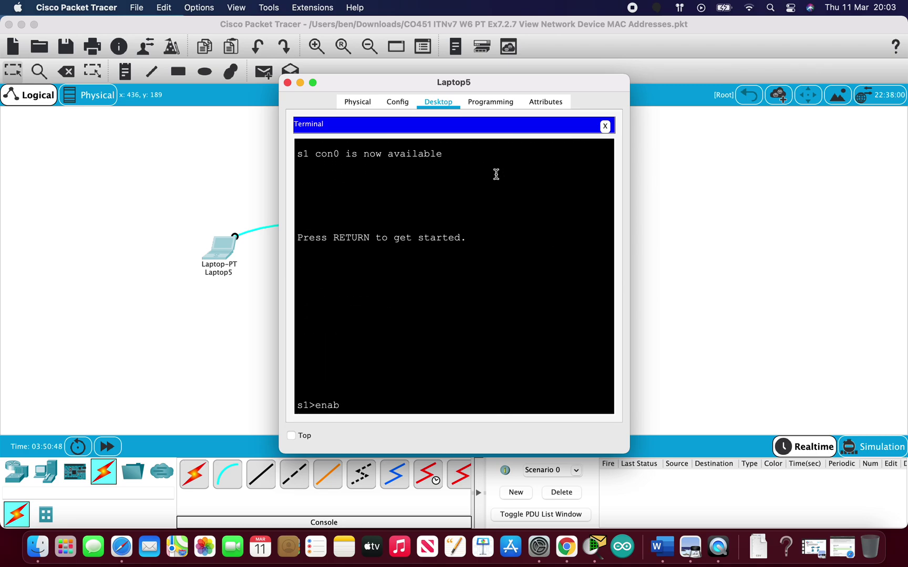
pyautogui.write('le')
pyautogui.press('Return')
pyautogui.press('Return')
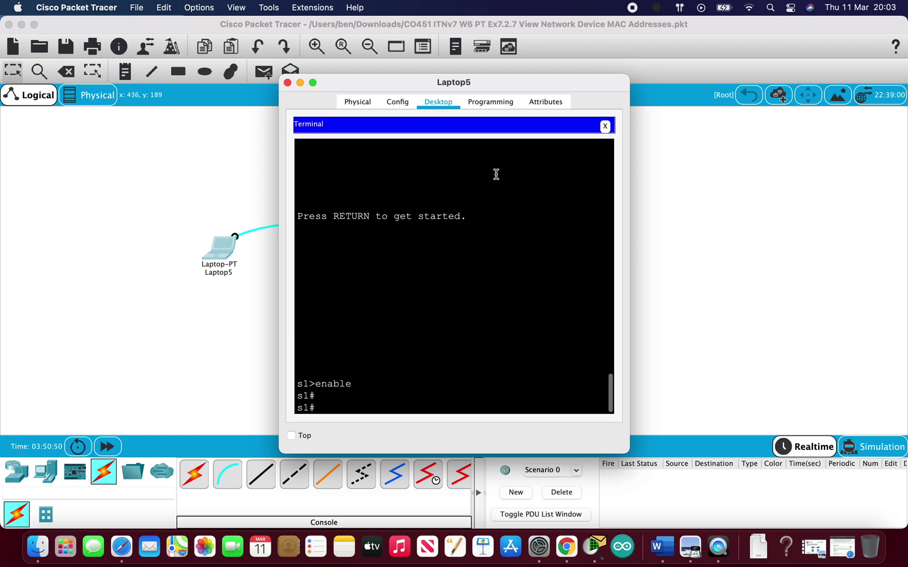
pyautogui.write('show interface')
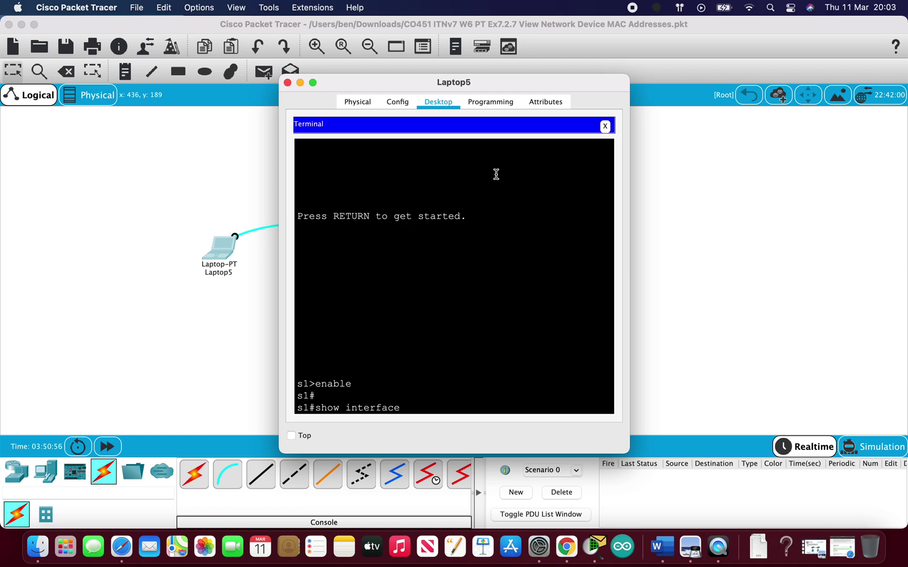
pyautogui.press('BackSpace')
pyautogui.write('s vlan')
pyautogui.write(' 1')
pyautogui.press('Return')
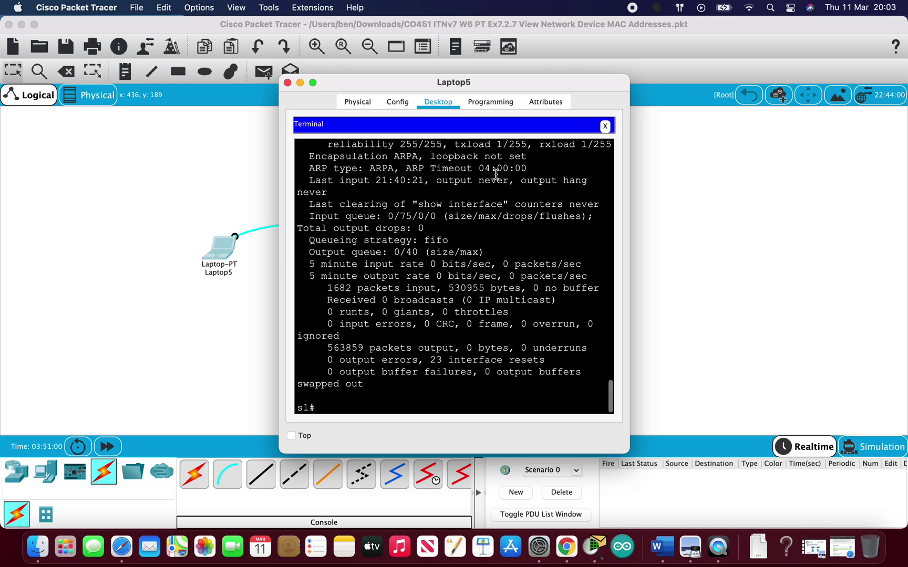
# Highlight 192.168.1.3/24 and hardware address 00d0.ffa6.8157, then move Laptop5's window aside
pyautogui.scroll(4, 477, 192)
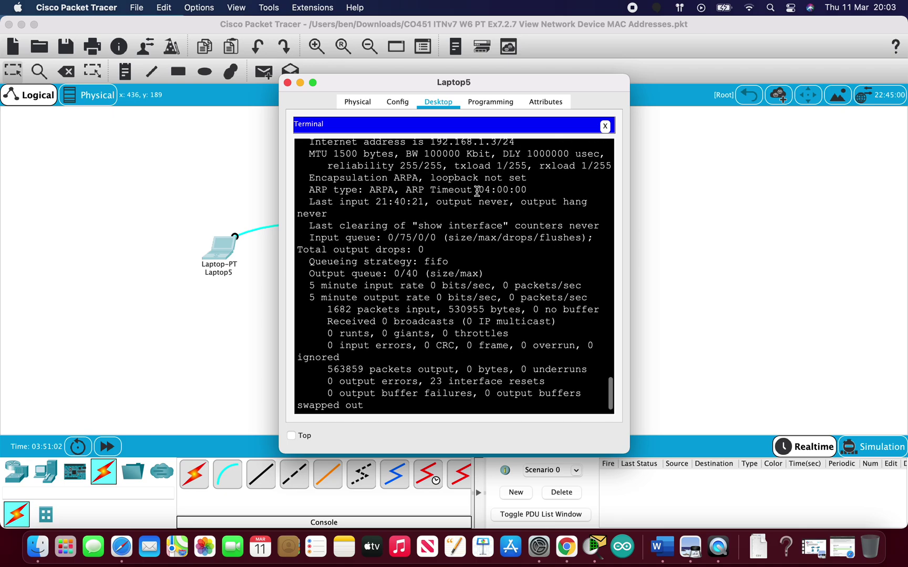
pyautogui.scroll(1, 477, 191)
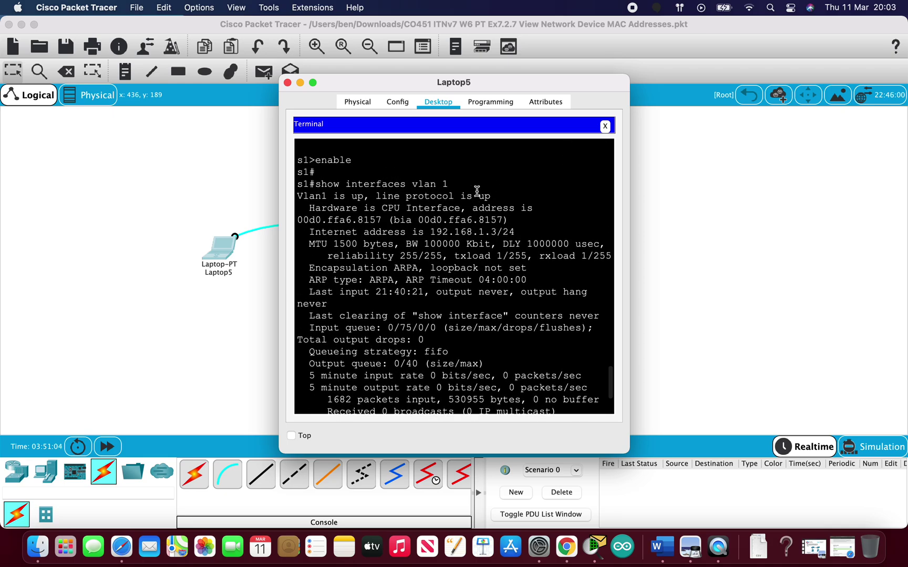
pyautogui.moveTo(516, 232); pyautogui.dragTo(424, 231)
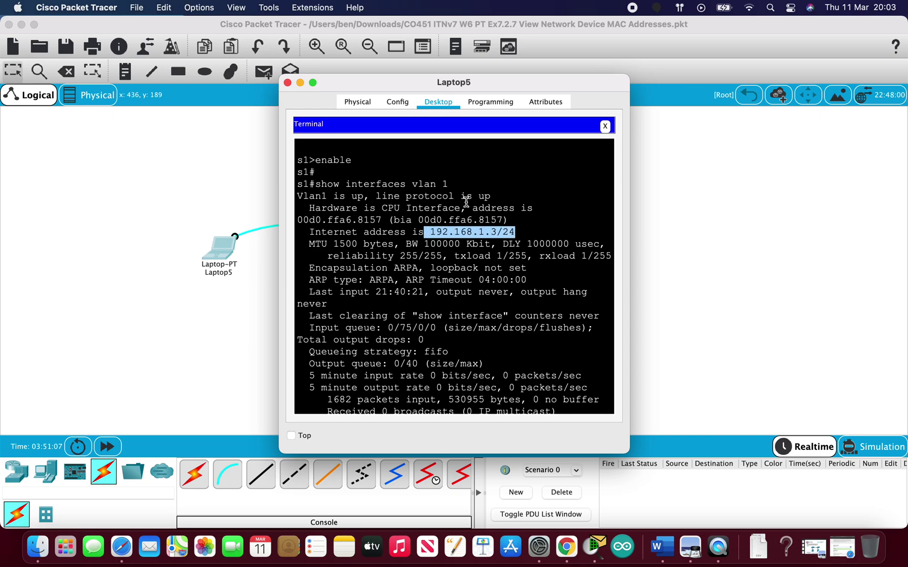
pyautogui.scroll(1, 466, 202)
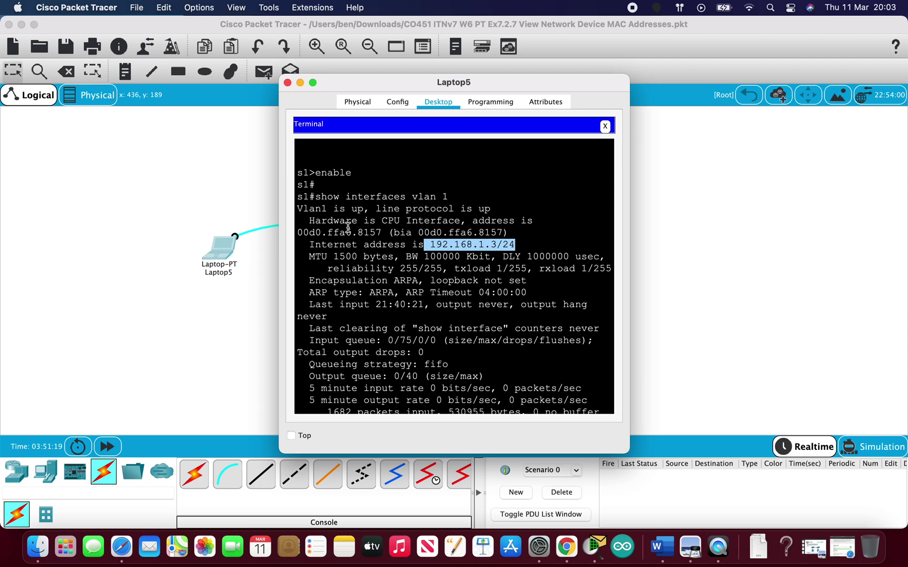
pyautogui.moveTo(339, 232); pyautogui.dragTo(303, 233)
pyautogui.moveTo(400, 81); pyautogui.dragTo(526, 69)
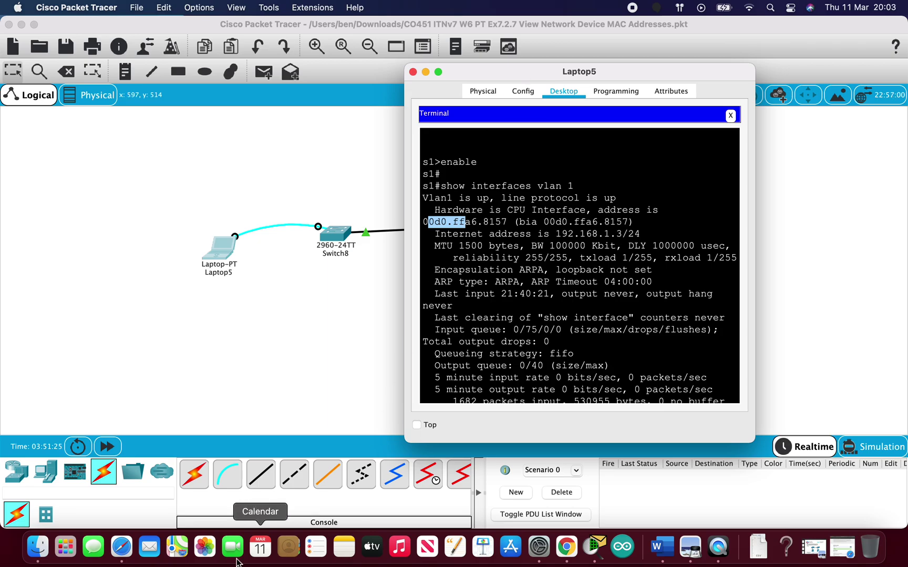
# Look up vendor prefix 00d0ff on mac2vendor.com, then close the browser and shift Laptop5's terminal
pyautogui.click(122, 548)
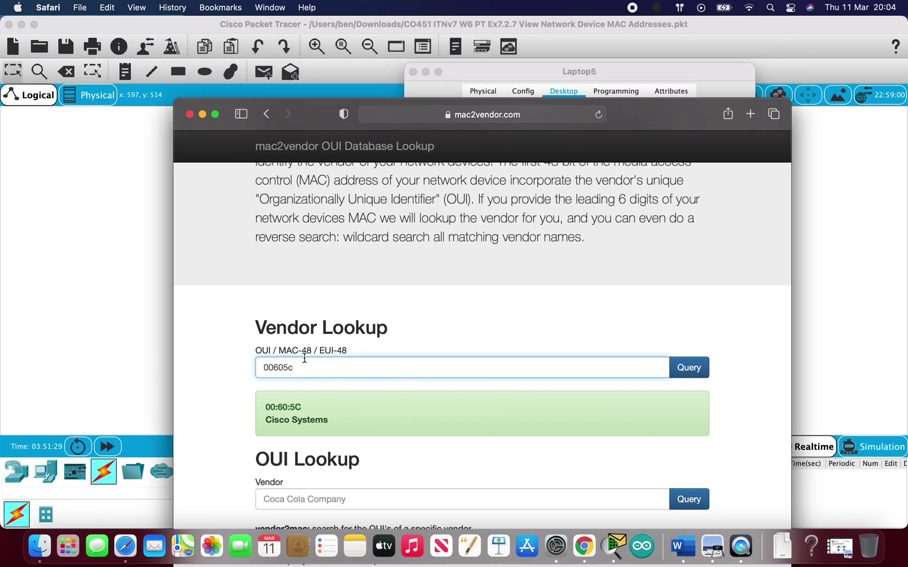
pyautogui.press('super+a')
pyautogui.write('00d0ff')
pyautogui.press('Return')
pyautogui.click(190, 114)
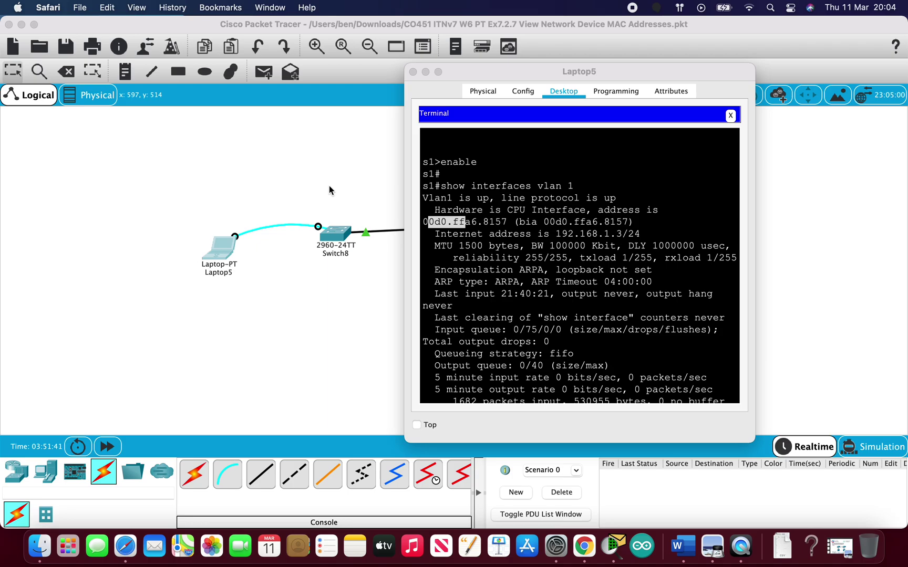
pyautogui.moveTo(508, 70); pyautogui.dragTo(525, 131)
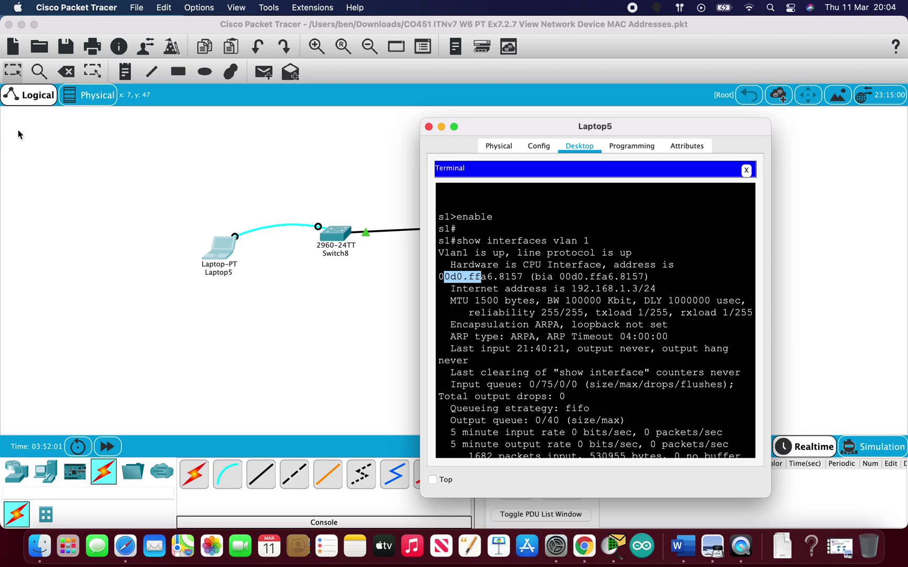
# Close Laptop5's terminal and delete Laptop5, Switch8 and PC10 with their cables
pyautogui.click(428, 127)
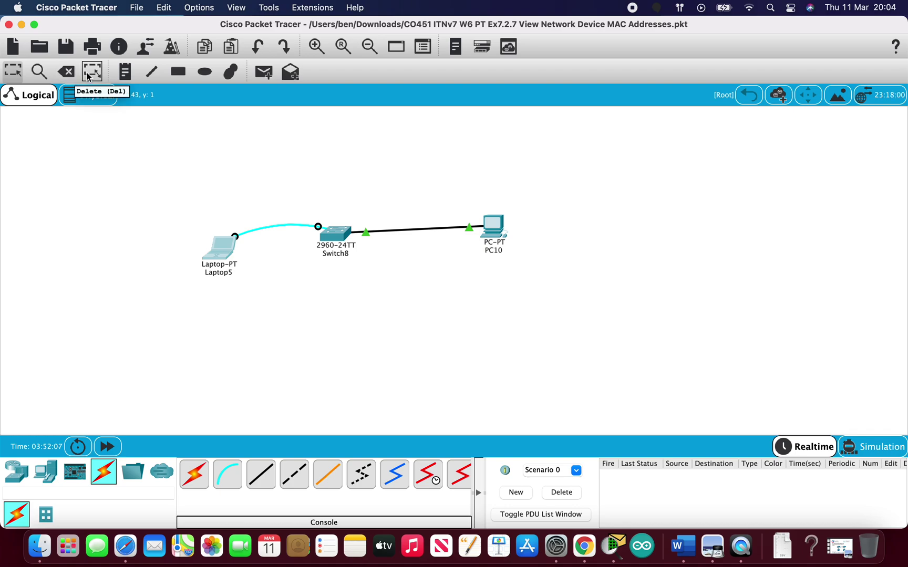
pyautogui.moveTo(154, 336); pyautogui.dragTo(556, 164)
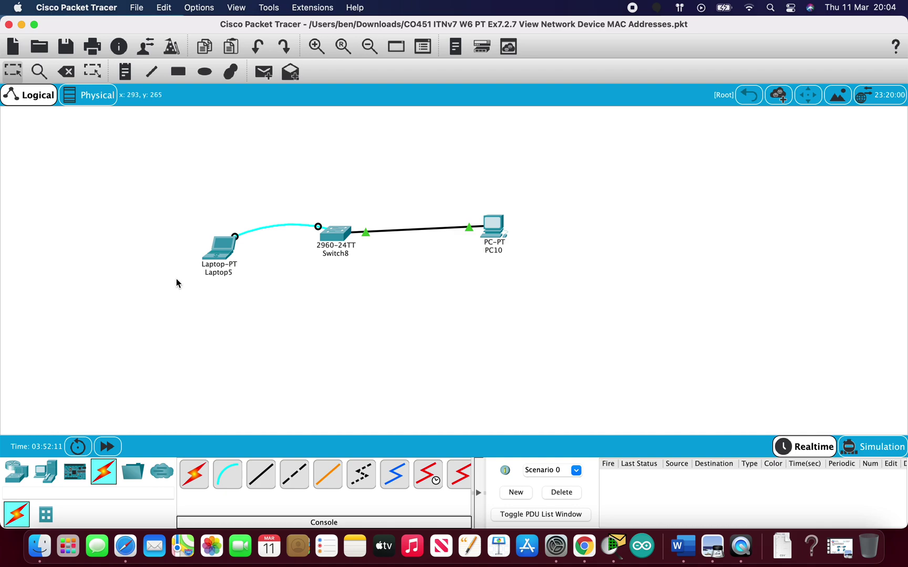
pyautogui.moveTo(162, 288); pyautogui.dragTo(602, 163)
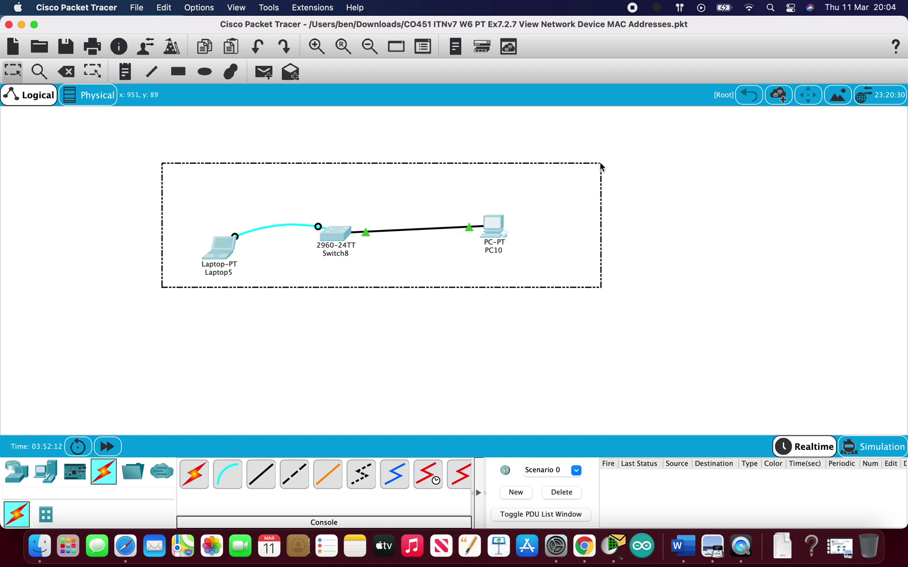
pyautogui.click(71, 73)
pyautogui.click(405, 294)
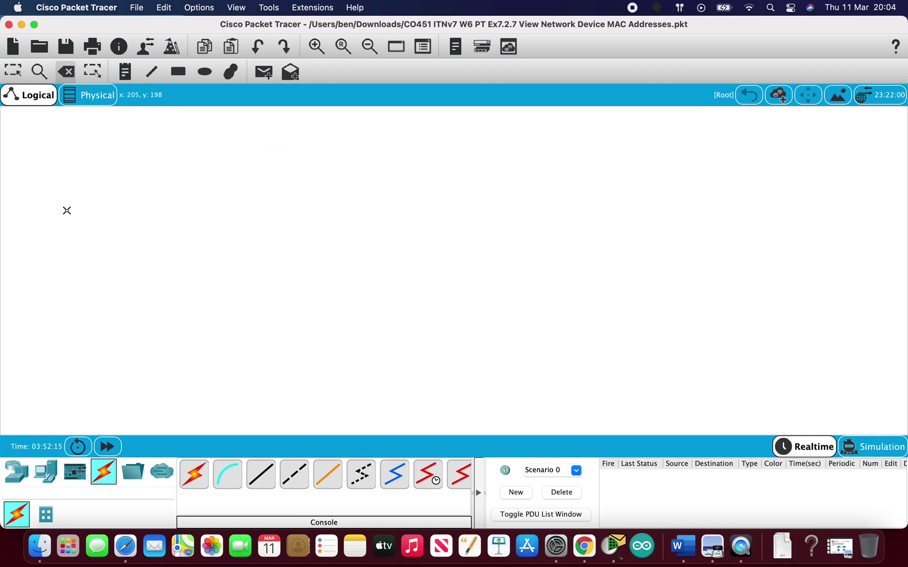
pyautogui.click(13, 71)
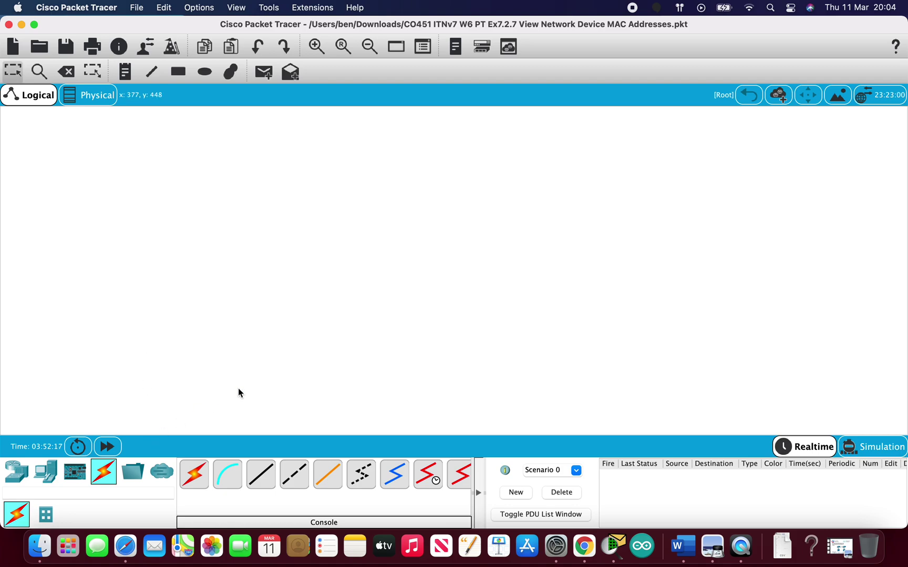
pyautogui.click(23, 473)
# Place two 2960 switches, Switch9 and Switch10, with PC11 and PC12 below them
pyautogui.click(45, 514)
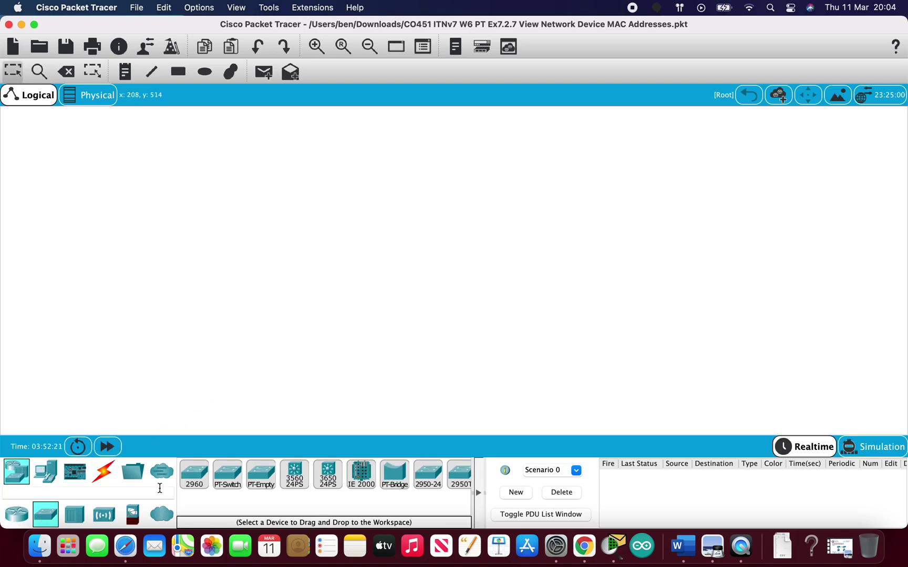
pyautogui.click(193, 476)
pyautogui.click(242, 208)
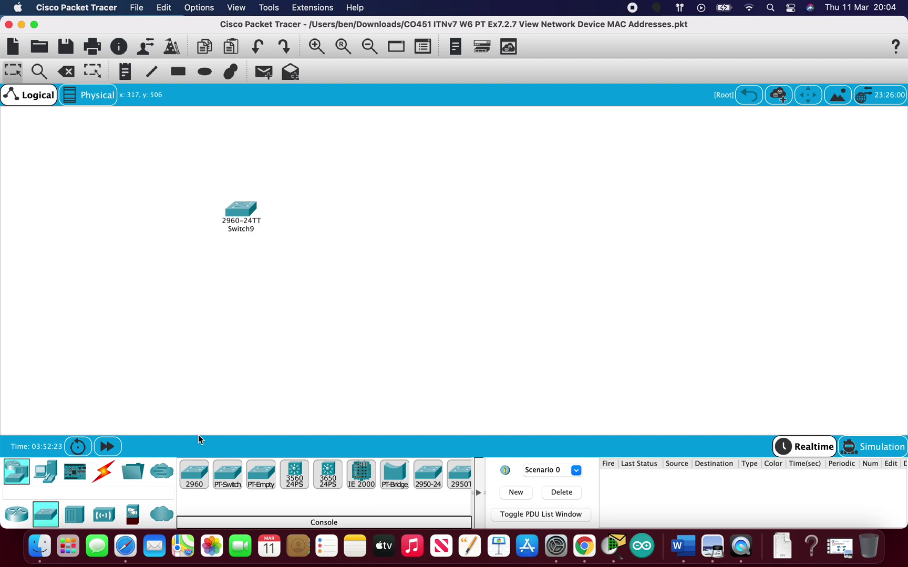
pyautogui.click(195, 477)
pyautogui.click(422, 220)
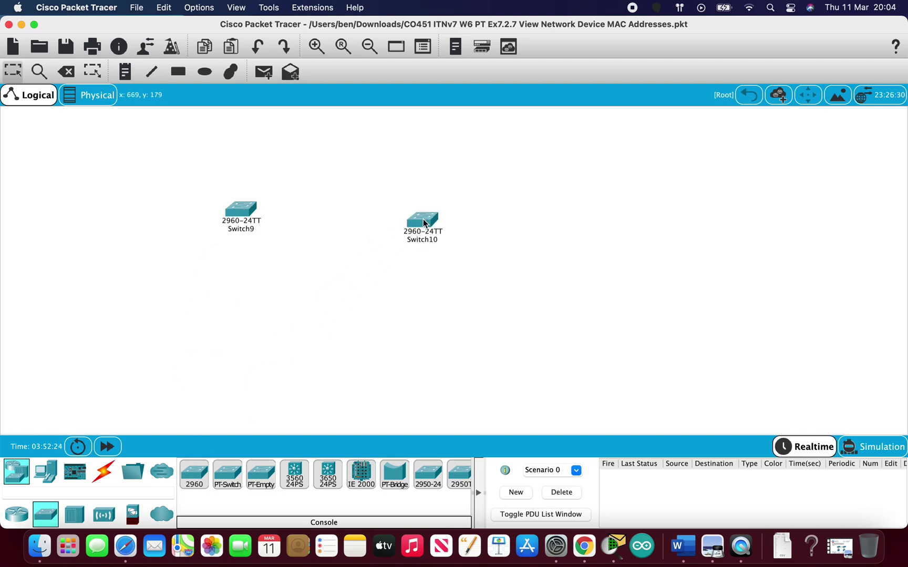
pyautogui.click(48, 473)
pyautogui.click(193, 476)
pyautogui.click(225, 327)
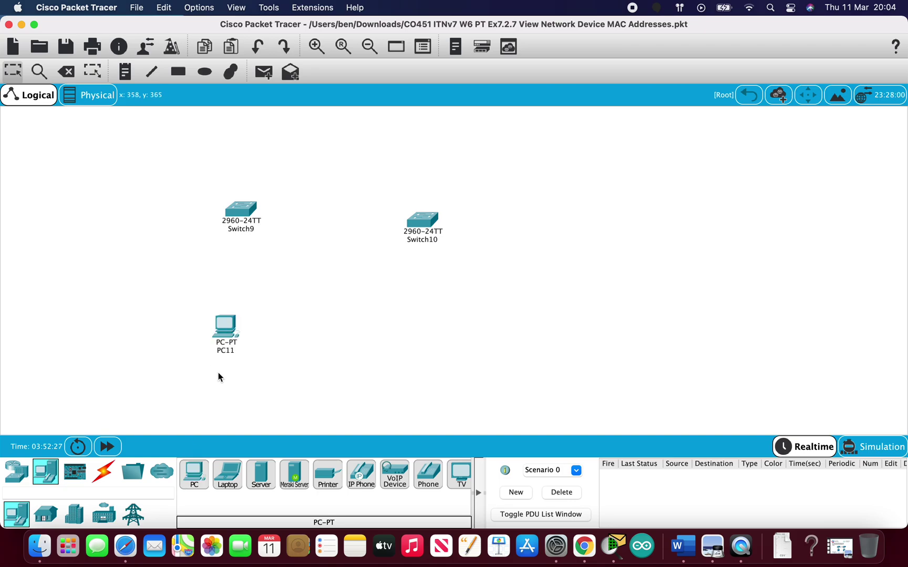
pyautogui.click(193, 475)
pyautogui.click(434, 327)
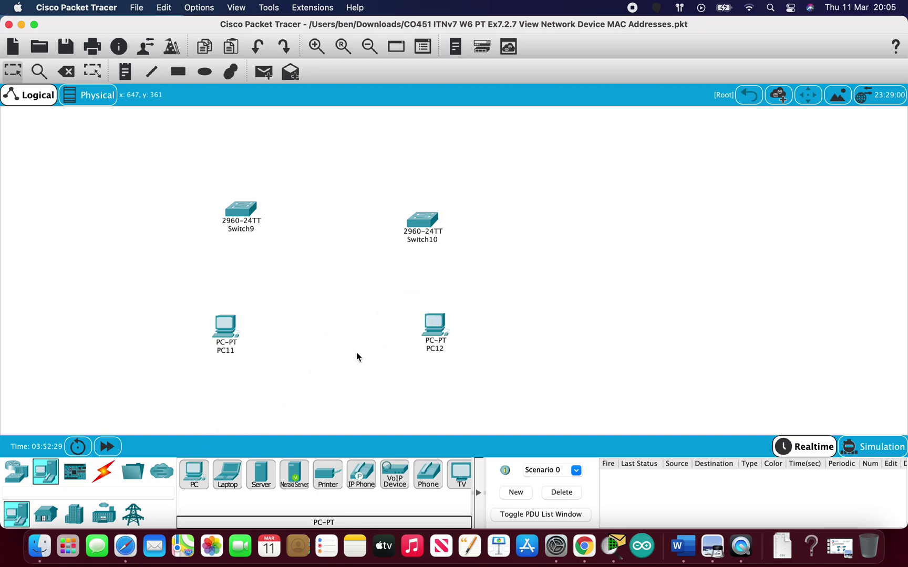
# Cable PC11–Switch9, Switch9–Switch10 and Switch10–PC12 using automatic connection type
pyautogui.click(104, 471)
pyautogui.click(184, 476)
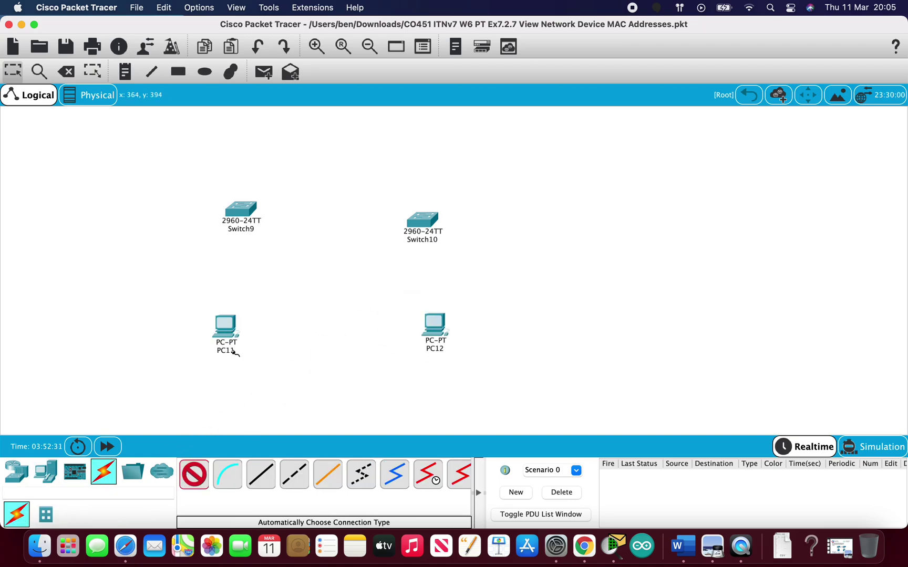
pyautogui.click(232, 329)
pyautogui.click(242, 206)
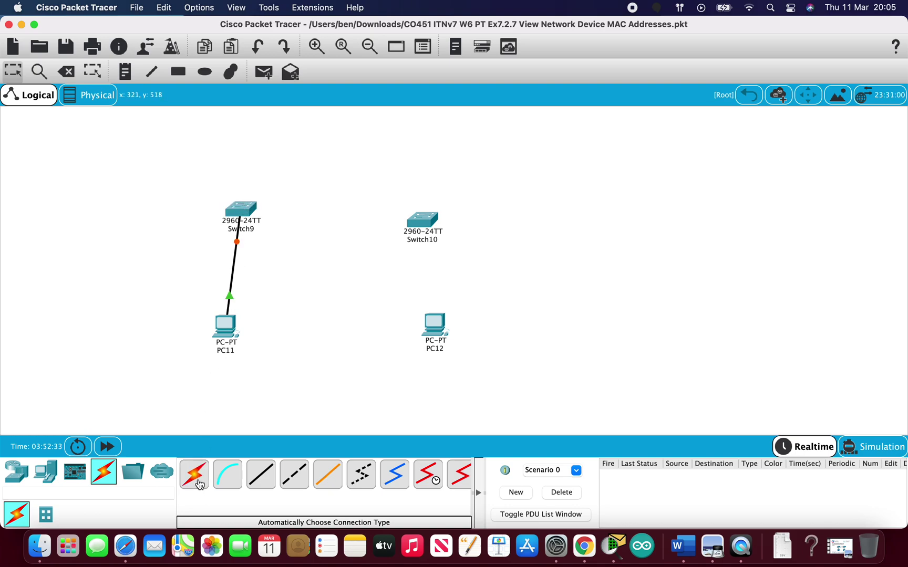
pyautogui.click(194, 476)
pyautogui.click(241, 209)
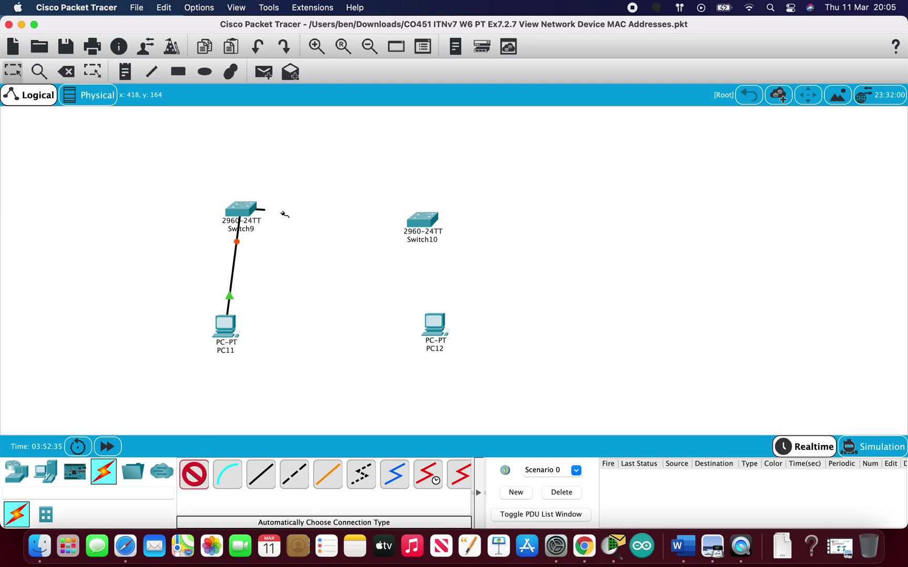
pyautogui.click(421, 219)
pyautogui.click(194, 476)
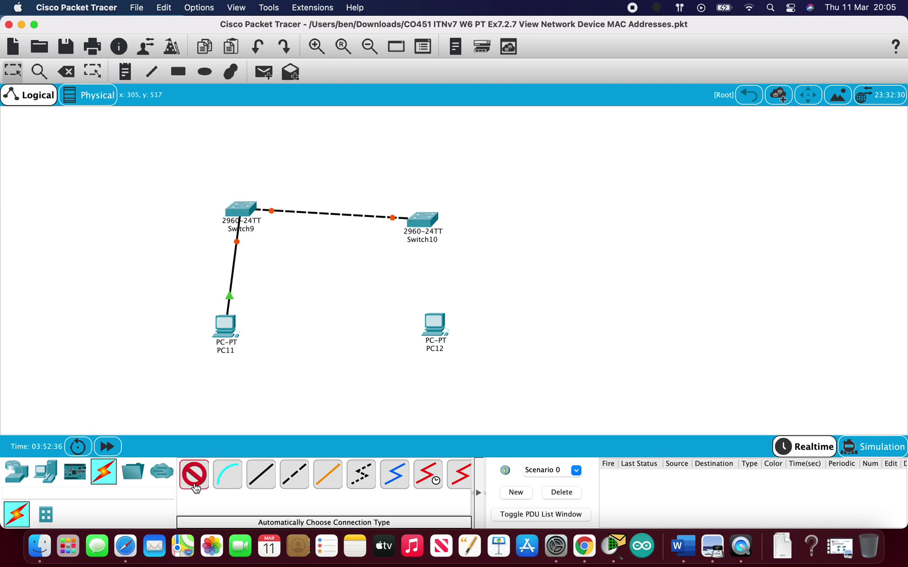
pyautogui.click(424, 223)
pyautogui.click(434, 321)
# Reposition Switch10 so PC12 lines up directly beneath it
pyautogui.moveTo(411, 214); pyautogui.dragTo(409, 207)
pyautogui.moveTo(430, 324); pyautogui.dragTo(418, 321)
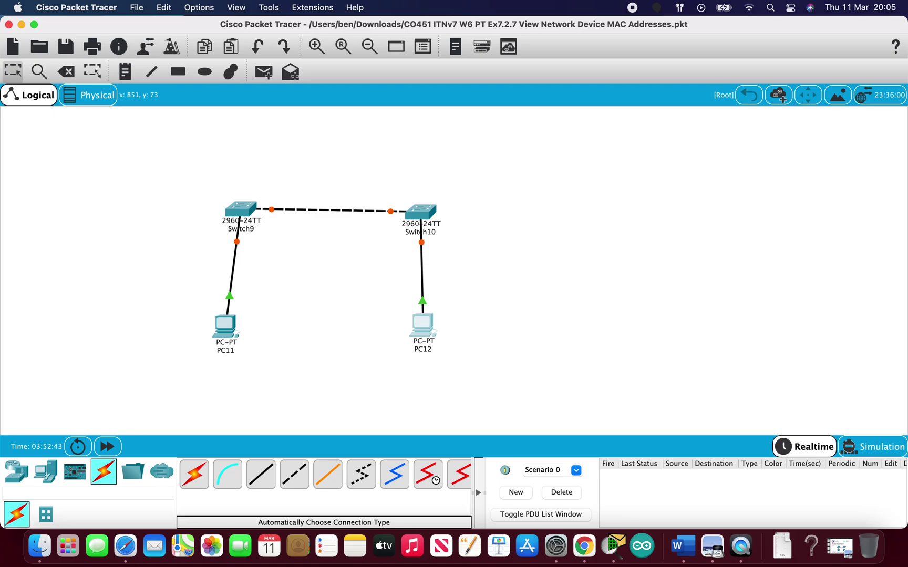
pyautogui.press('super+shift+5')
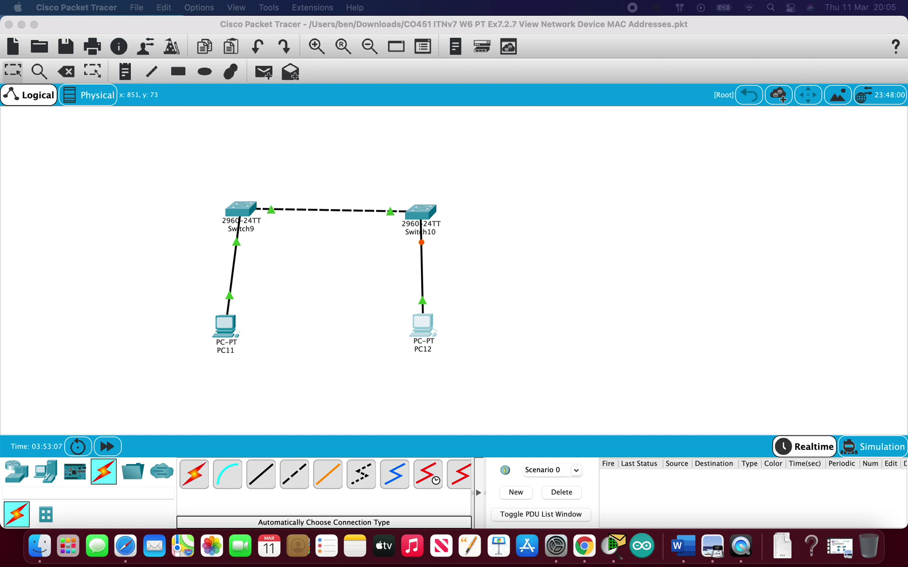
# Give PC11's FastEthernet0 the IP 192.168.1.2 with mask 255.255.255.0
pyautogui.click(224, 324)
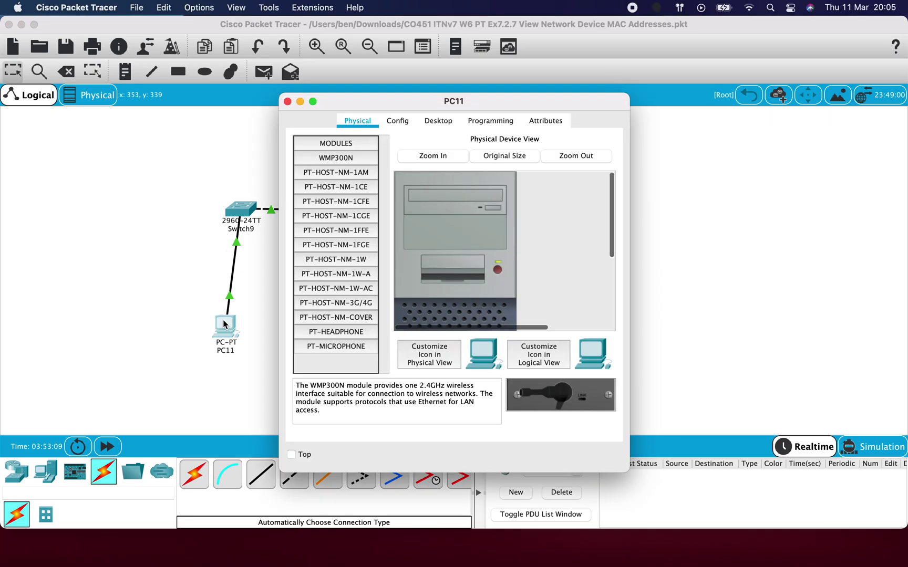
pyautogui.click(398, 121)
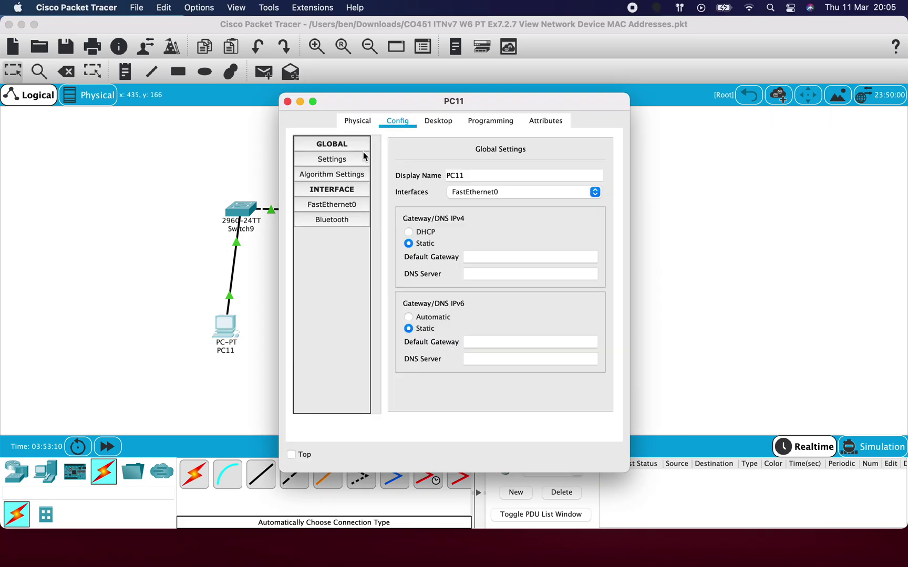
pyautogui.click(327, 203)
pyautogui.click(525, 258)
pyautogui.write('19')
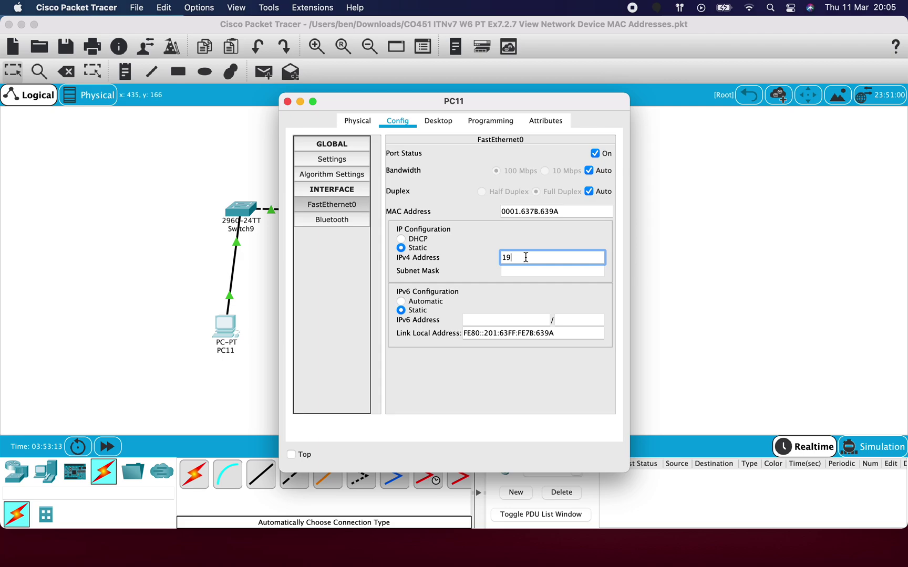
pyautogui.write('2.168.1.2')
pyautogui.press('Tab')
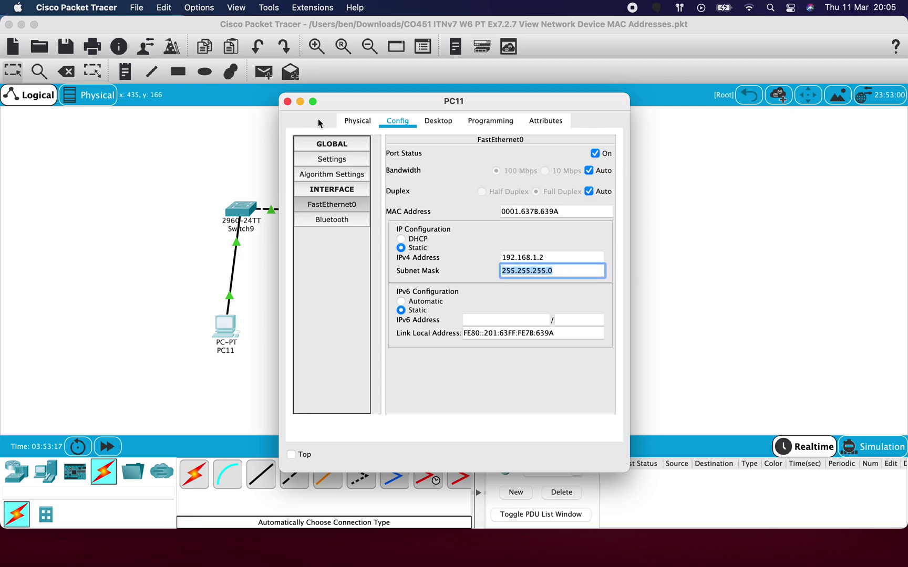
pyautogui.click(287, 101)
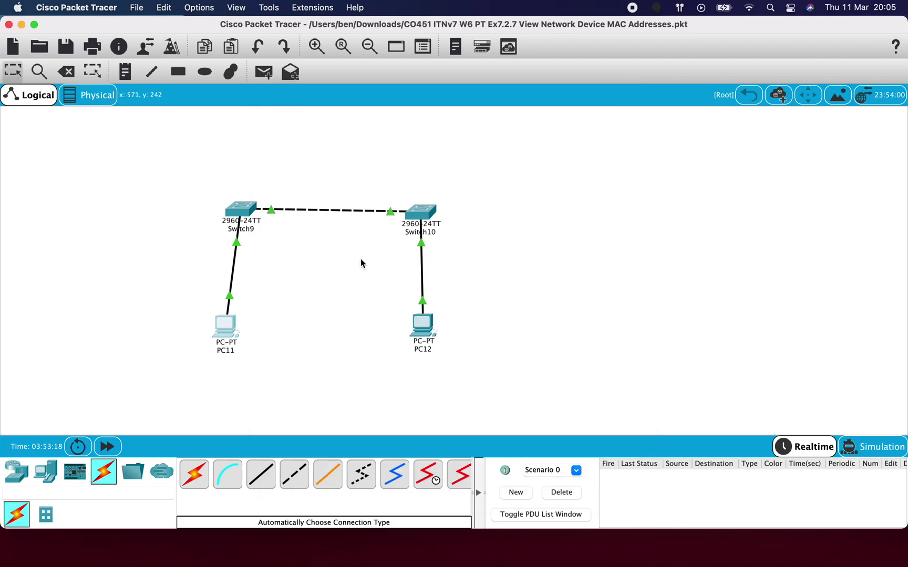
# Give PC12's FastEthernet0 the IP 192.168.1.3 with mask 255.255.255.0
pyautogui.click(423, 322)
pyautogui.click(398, 122)
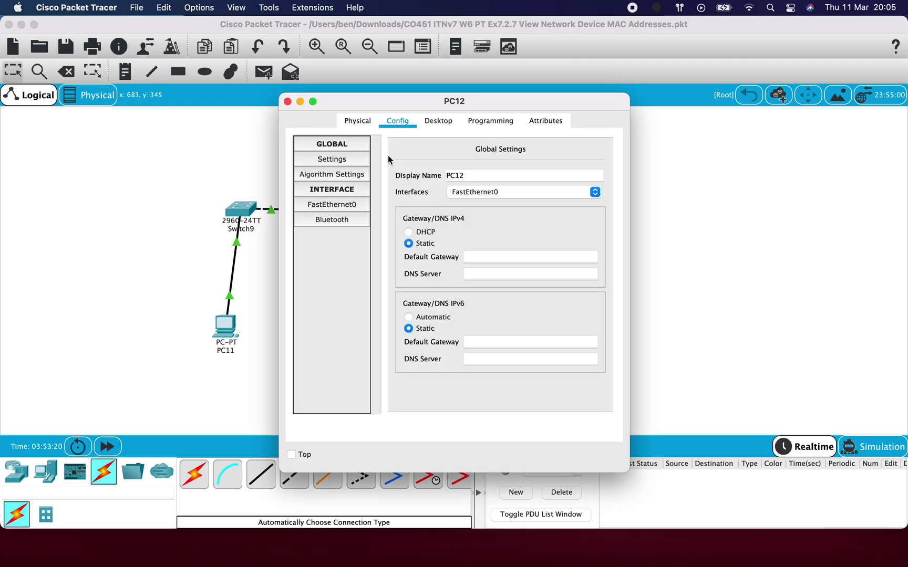
pyautogui.click(332, 204)
pyautogui.click(512, 258)
pyautogui.write('192')
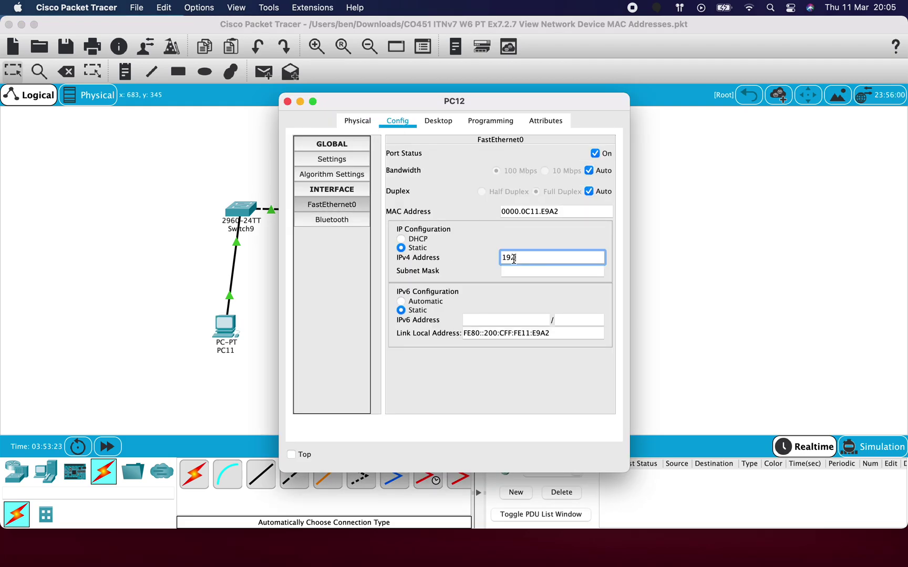
pyautogui.write('.168.1.3')
pyautogui.press('Tab')
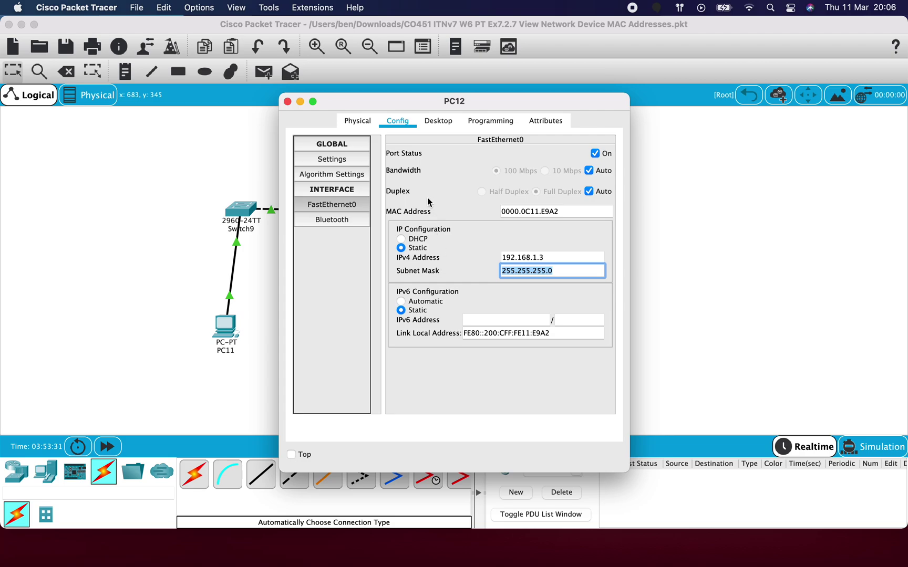
pyautogui.click(287, 101)
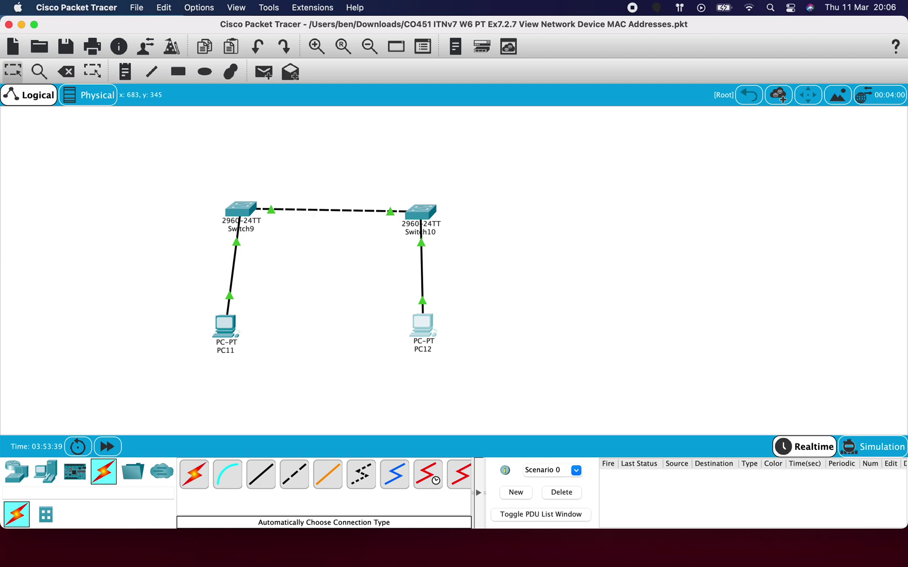
# Add Laptop6 left of Switch9 and link its RS 232 port to Switch9's console port
pyautogui.click(47, 471)
pyautogui.moveTo(227, 474); pyautogui.dragTo(117, 241)
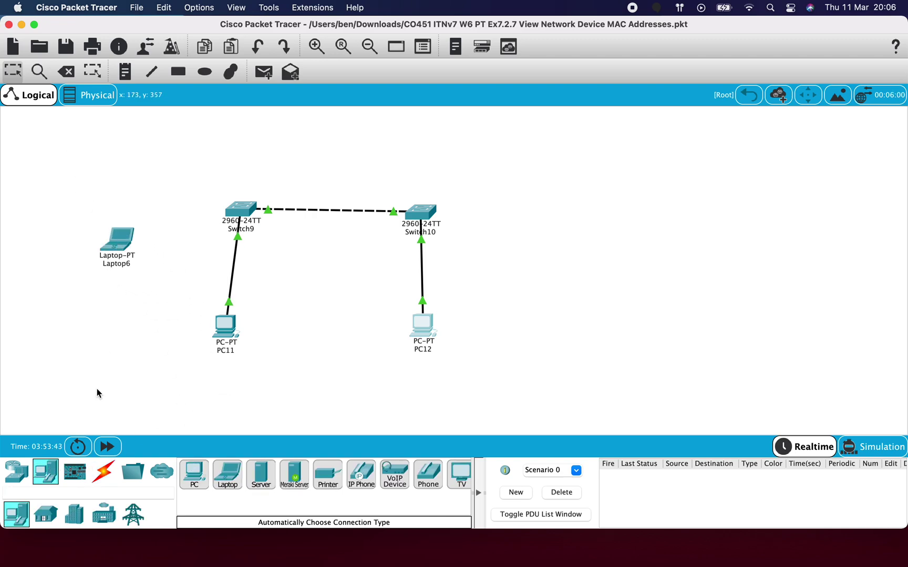
pyautogui.click(17, 471)
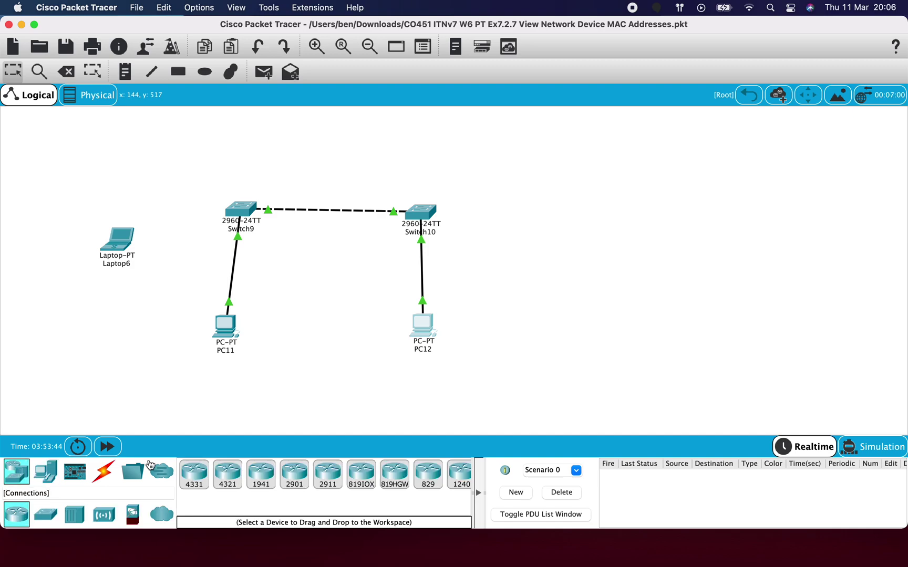
pyautogui.click(113, 472)
pyautogui.click(227, 474)
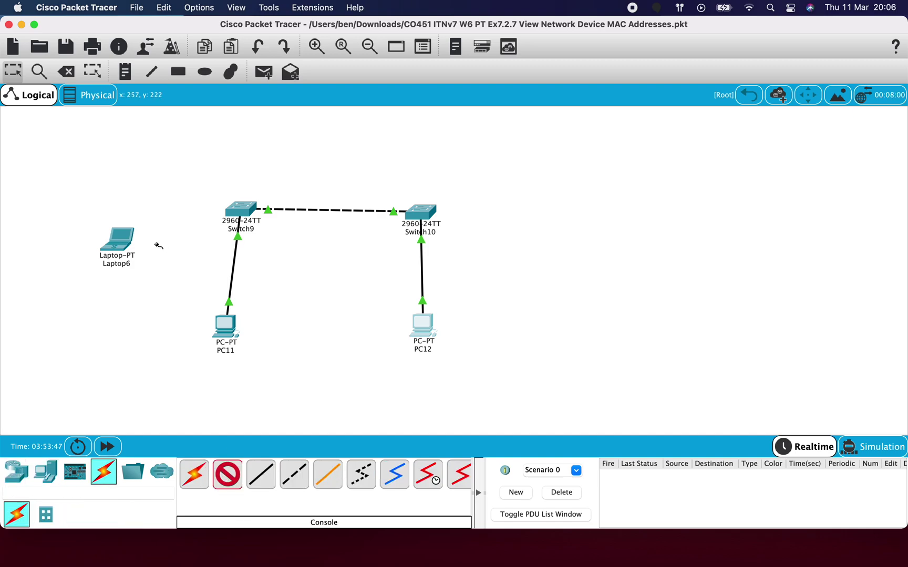
pyautogui.click(125, 246)
pyautogui.click(176, 254)
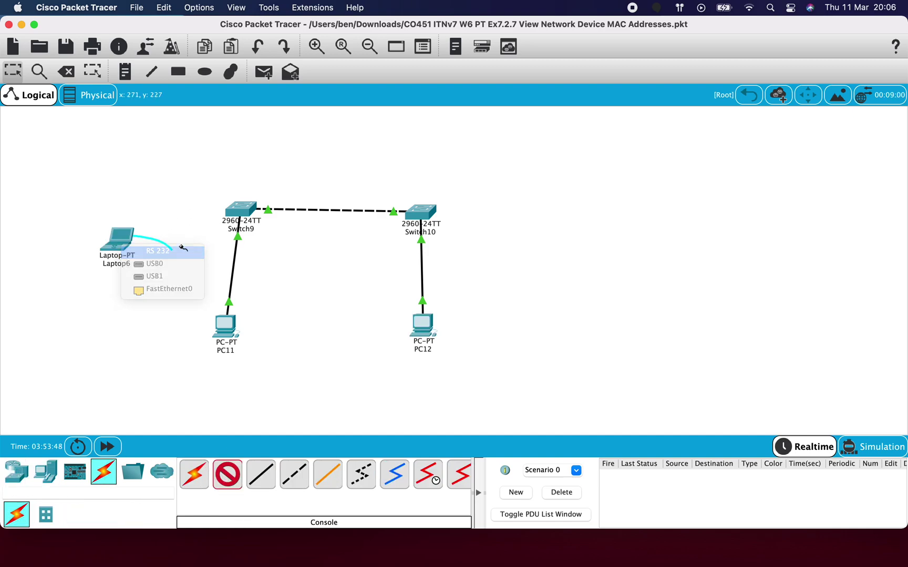
pyautogui.click(234, 209)
pyautogui.click(252, 212)
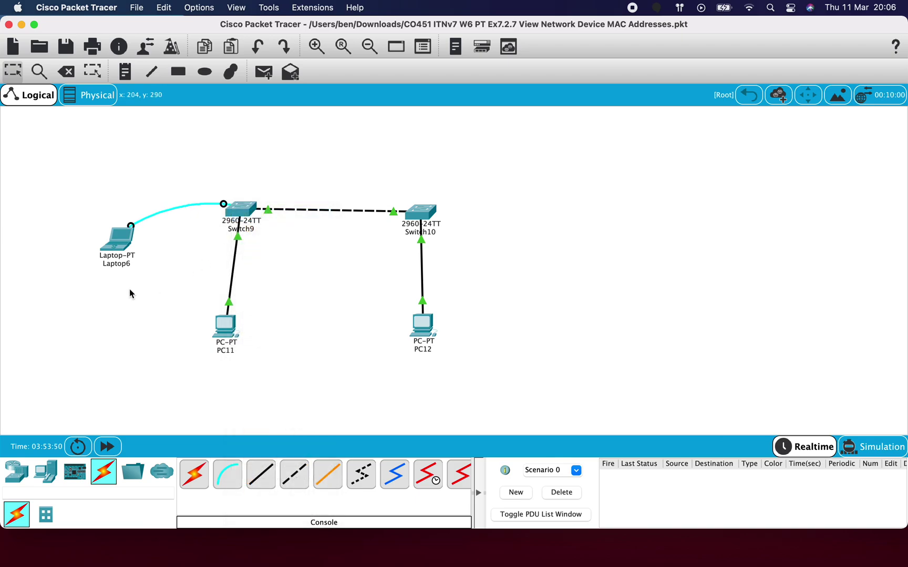
# Open the Terminal application on Laptop6 and connect to Switch9's console
pyautogui.click(125, 243)
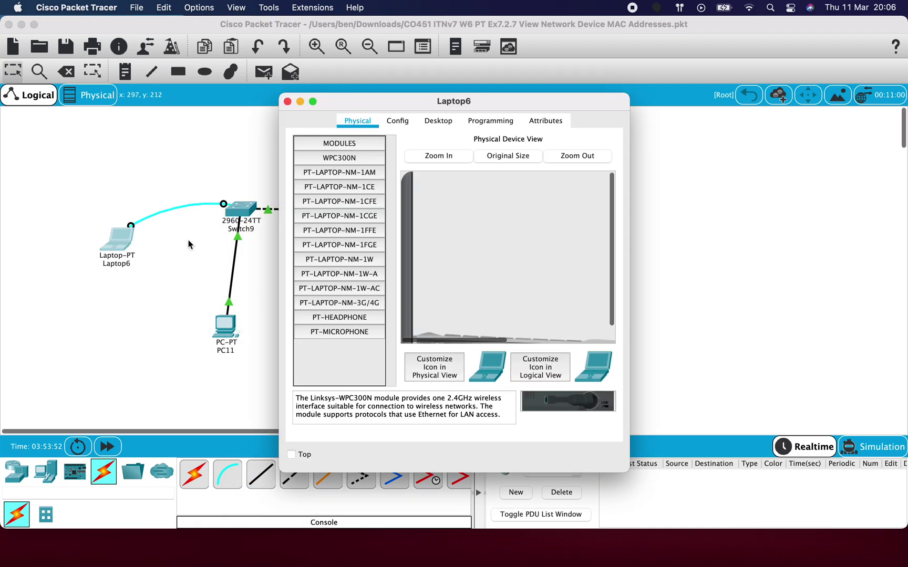
pyautogui.click(400, 122)
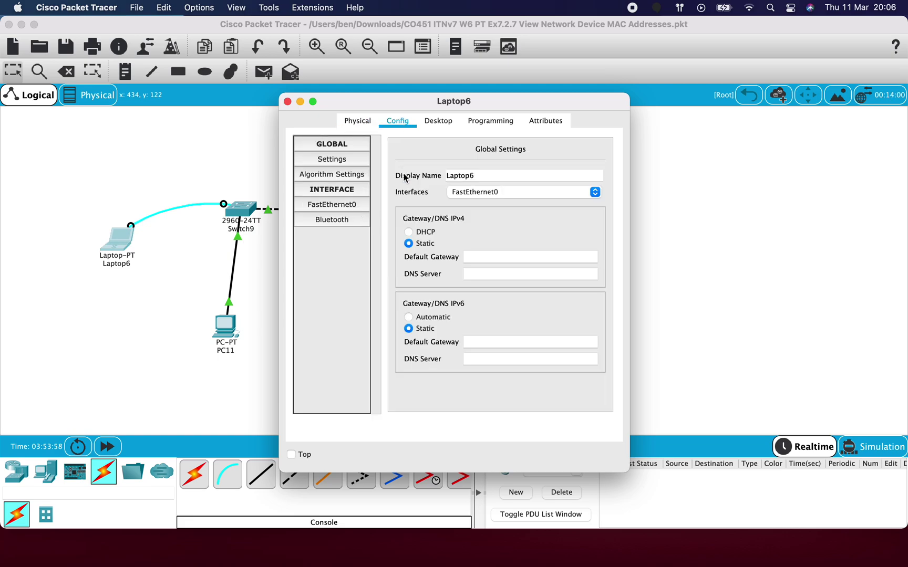
pyautogui.click(441, 125)
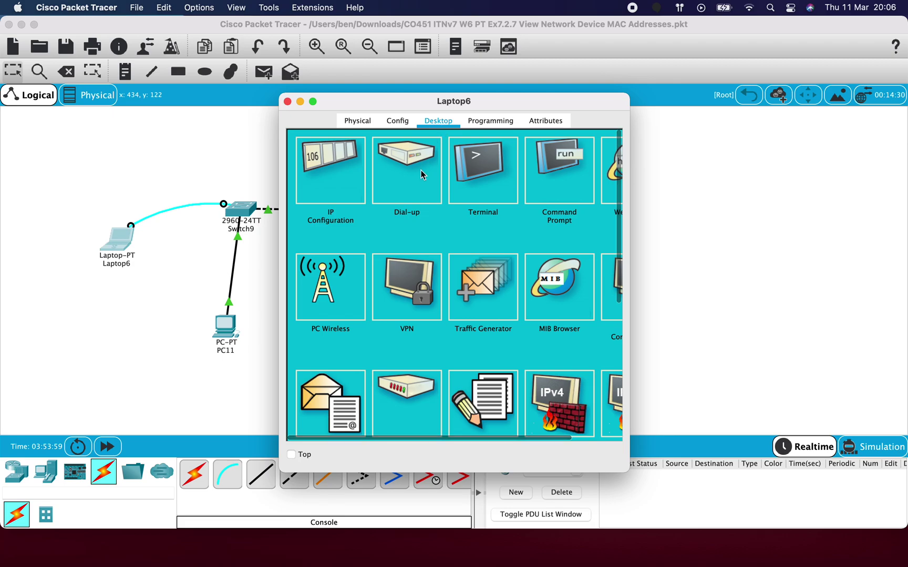
pyautogui.click(483, 185)
pyautogui.click(582, 284)
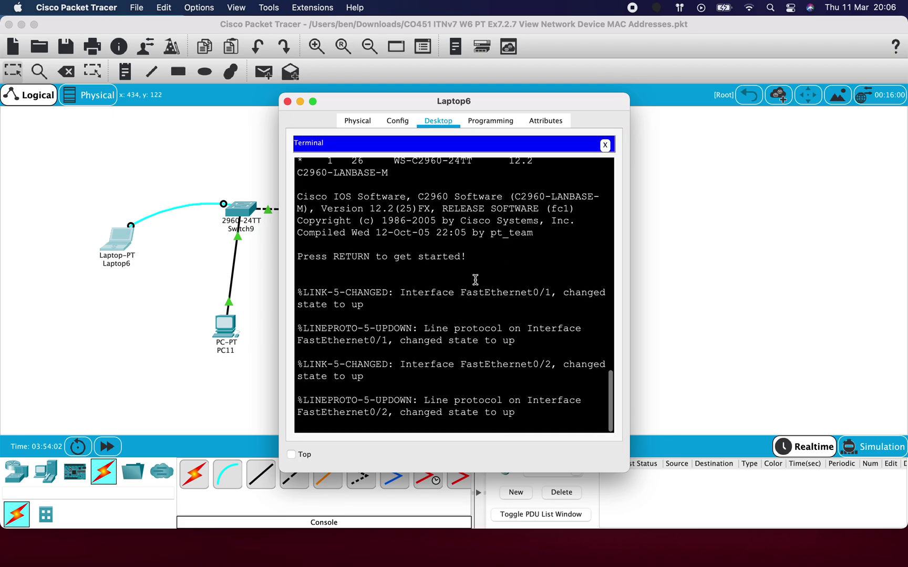
# Enter privileged and global configuration mode on Switch9 with enable and configure terminal
pyautogui.press('Return')
pyautogui.press('Return')
pyautogui.write('enable')
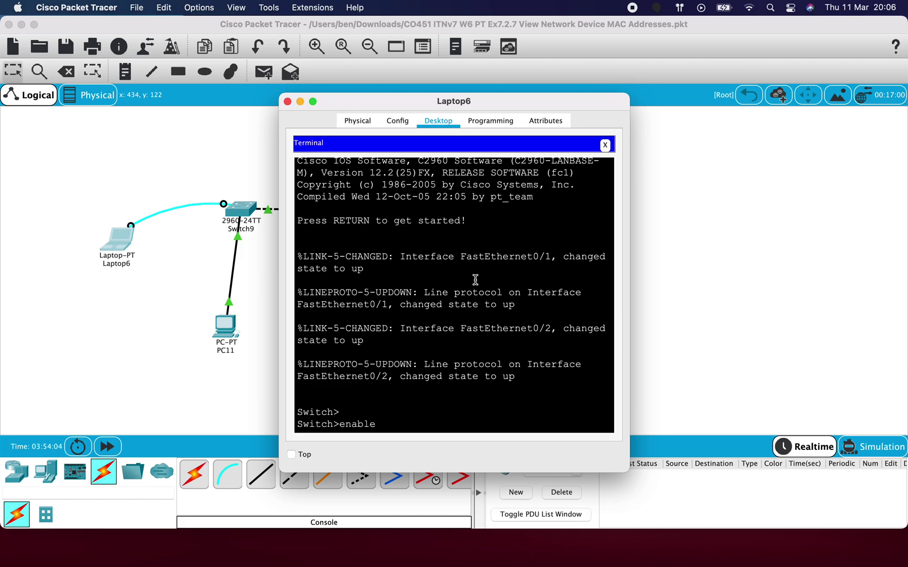
pyautogui.press('Return')
pyautogui.write('config')
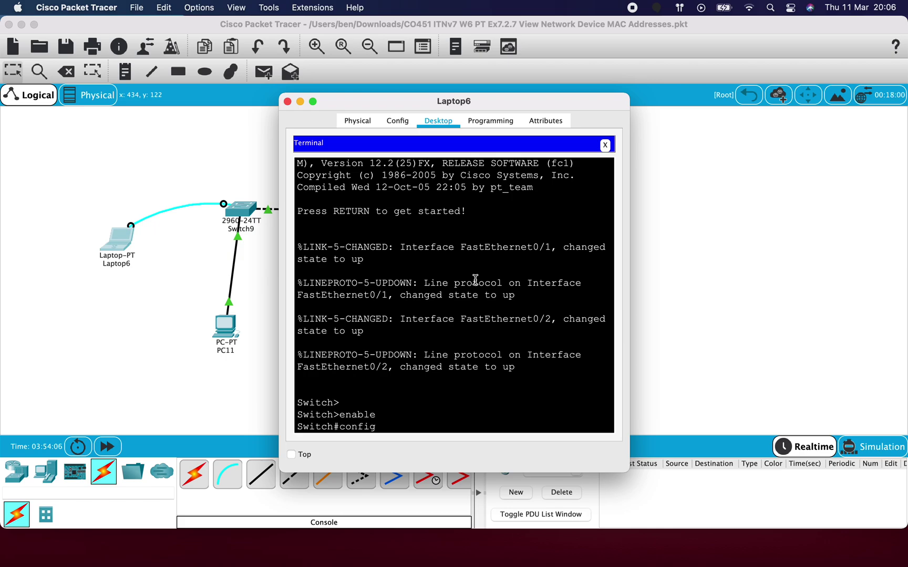
pyautogui.write('ure t')
pyautogui.press('Tab')
pyautogui.press('Return')
pyautogui.press('Return')
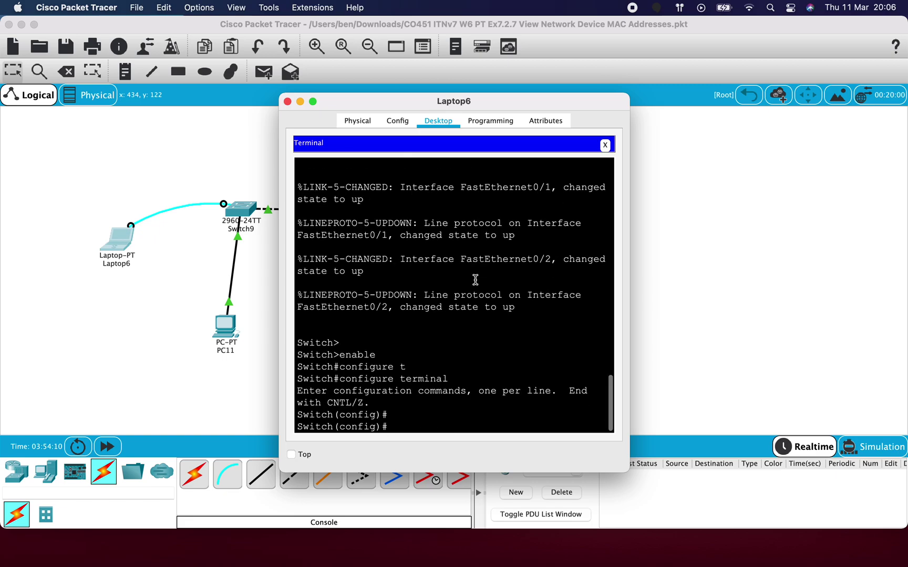
# Assign interface VLAN 1 the address 192.168.1.4 255.255.255.0, enable it, and exit with end
pyautogui.write('interc')
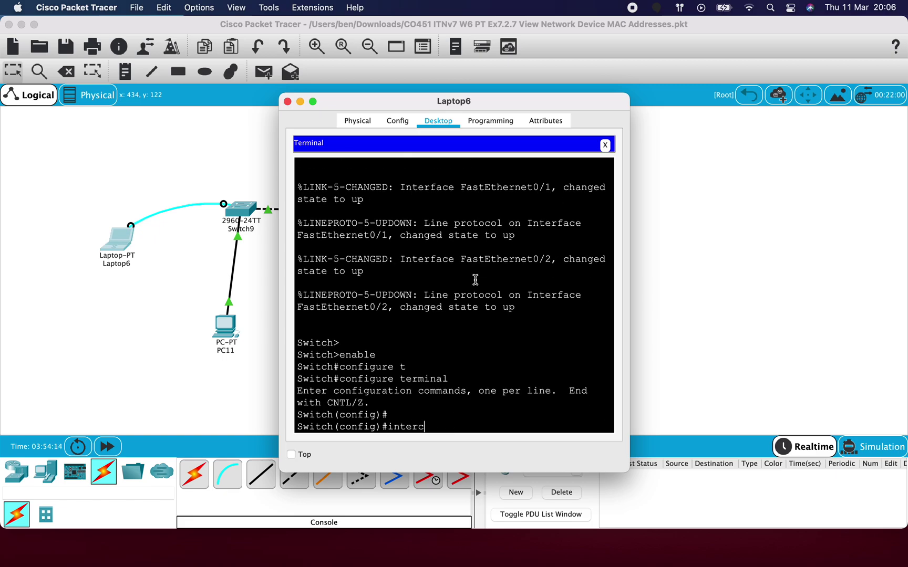
pyautogui.press('BackSpace')
pyautogui.write('face vlan 1')
pyautogui.press('Return')
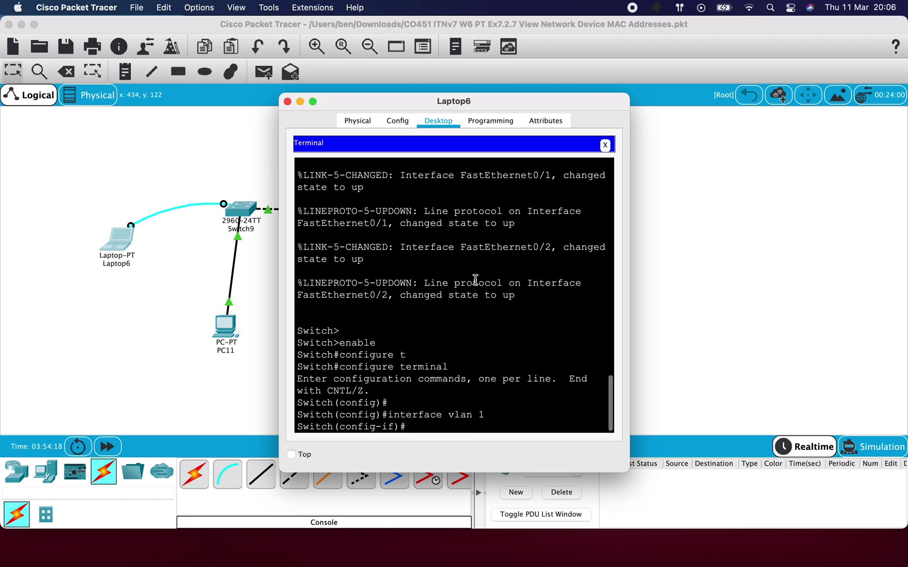
pyautogui.write('ip addr')
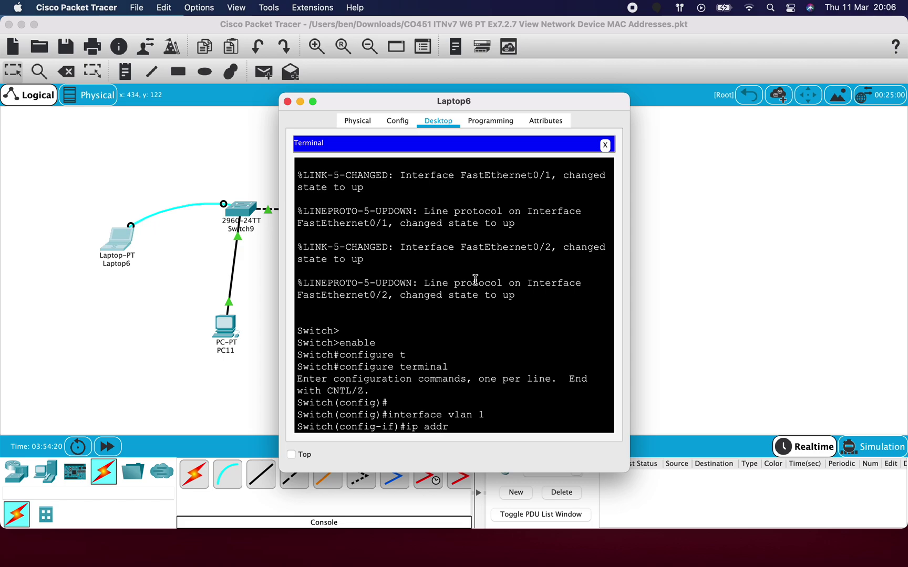
pyautogui.write('ess 192.168.1.4 255.255.25')
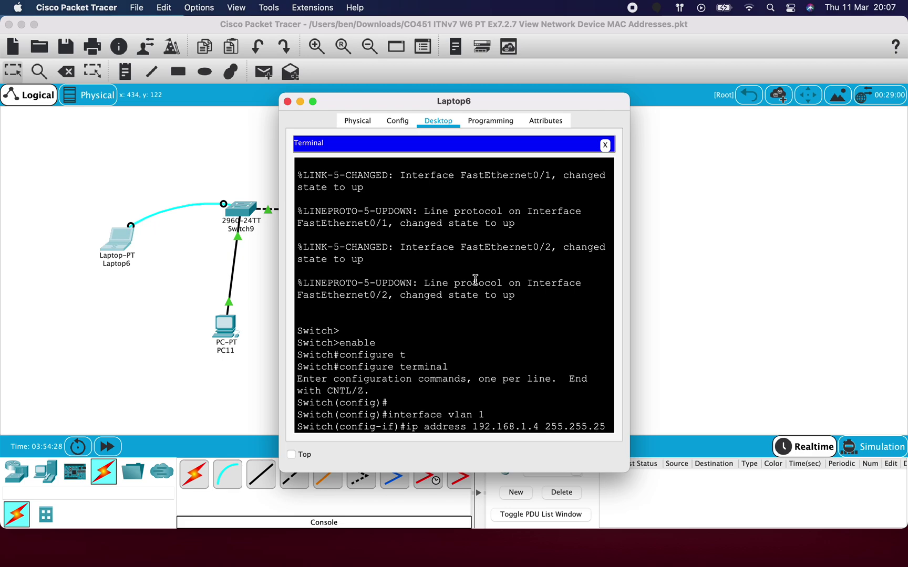
pyautogui.write('5.0')
pyautogui.press('Return')
pyautogui.press('Return')
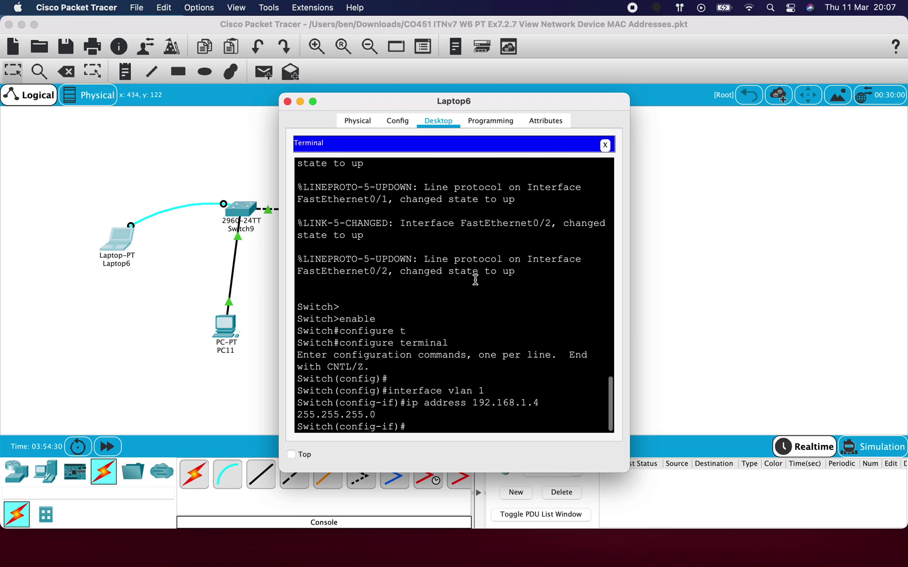
pyautogui.write('no shu')
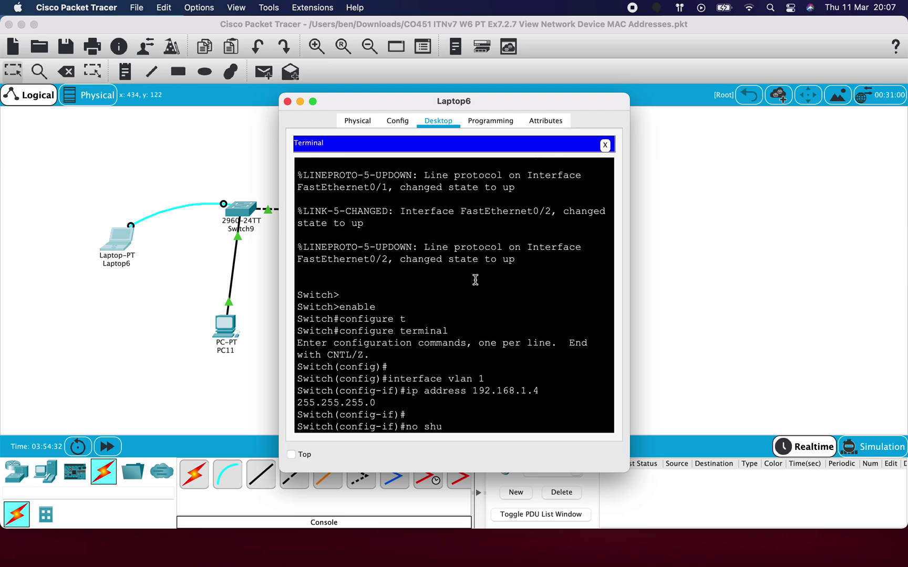
pyautogui.write('tdown')
pyautogui.press('Return')
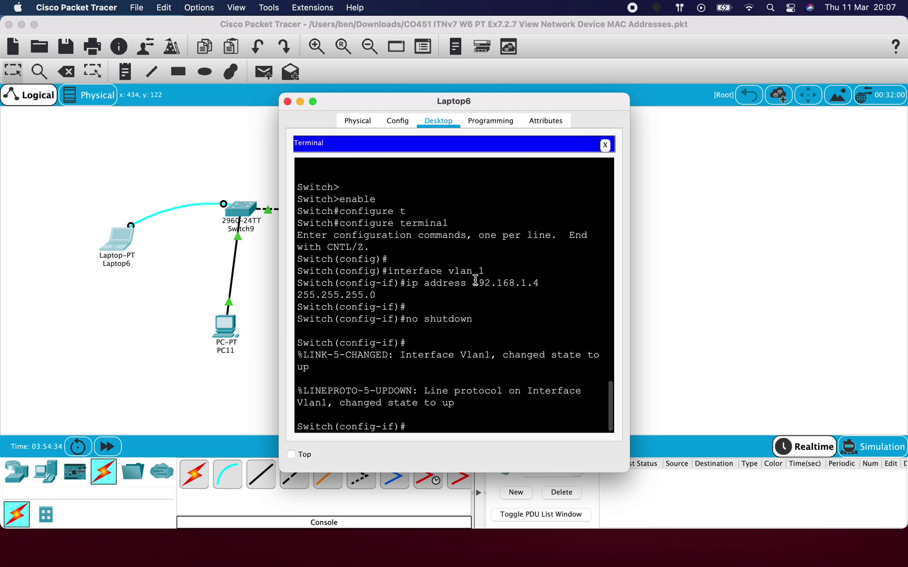
pyautogui.write('end')
pyautogui.press('Return')
pyautogui.press('Return')
pyautogui.press('Return')
pyautogui.press('Return')
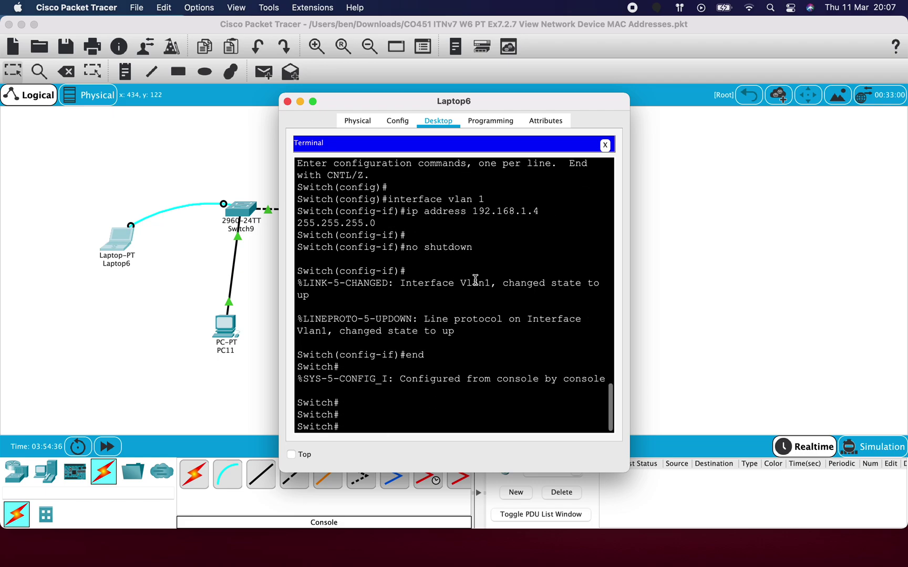
# Move Laptop6's console cable to Switch10 and open a terminal session to it
pyautogui.click(288, 102)
pyautogui.moveTo(224, 204); pyautogui.dragTo(419, 210)
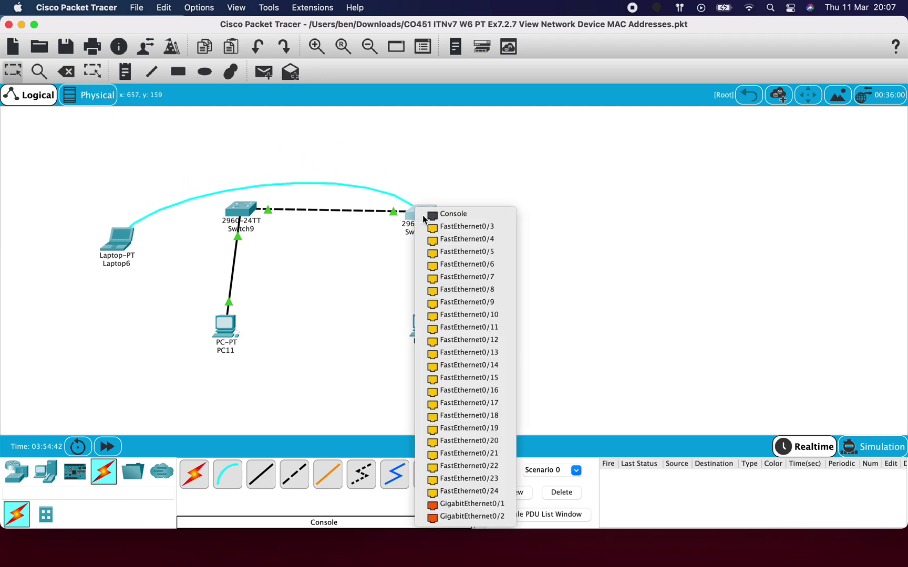
pyautogui.click(424, 216)
pyautogui.click(132, 246)
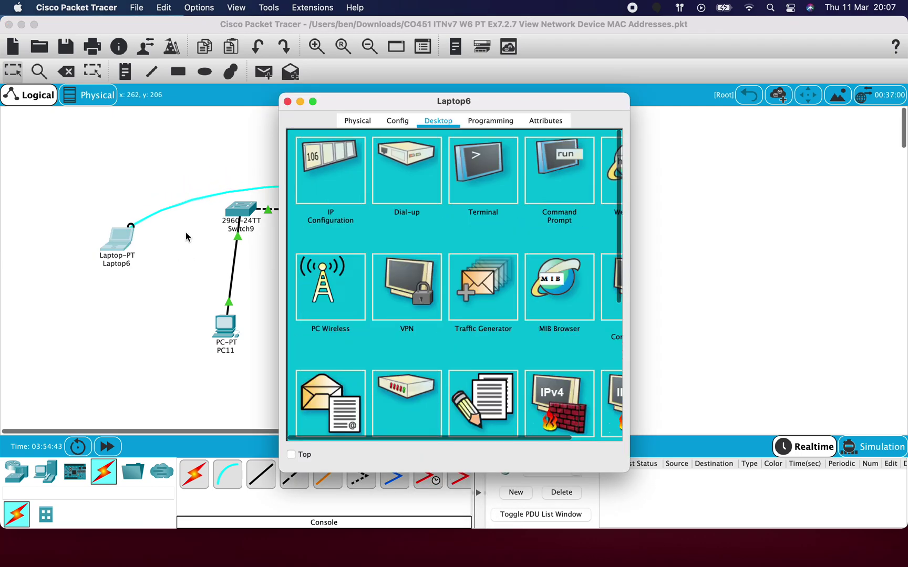
pyautogui.click(463, 196)
pyautogui.click(573, 283)
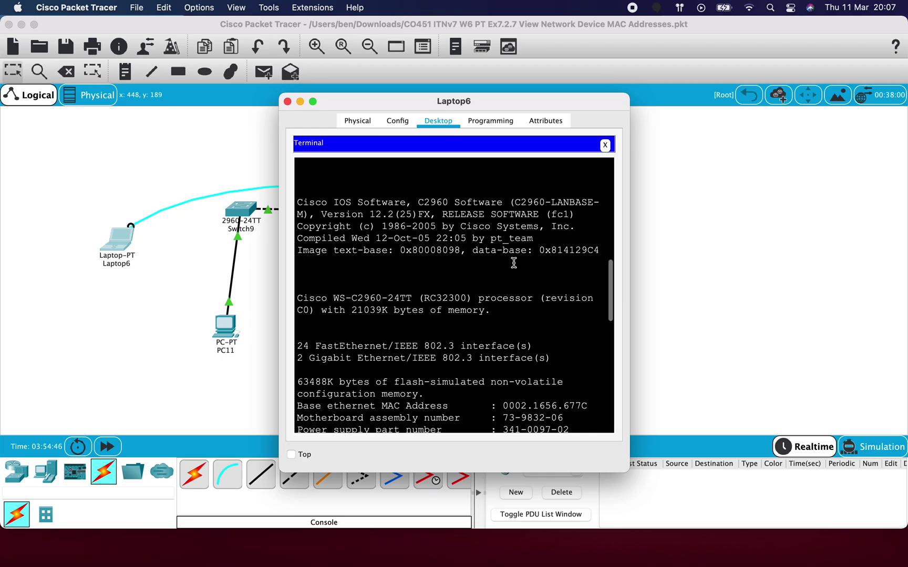
# Enter privileged and global configuration mode on Switch10 with enable and configure terminal
pyautogui.press('Return')
pyautogui.press('Return')
pyautogui.press('Return')
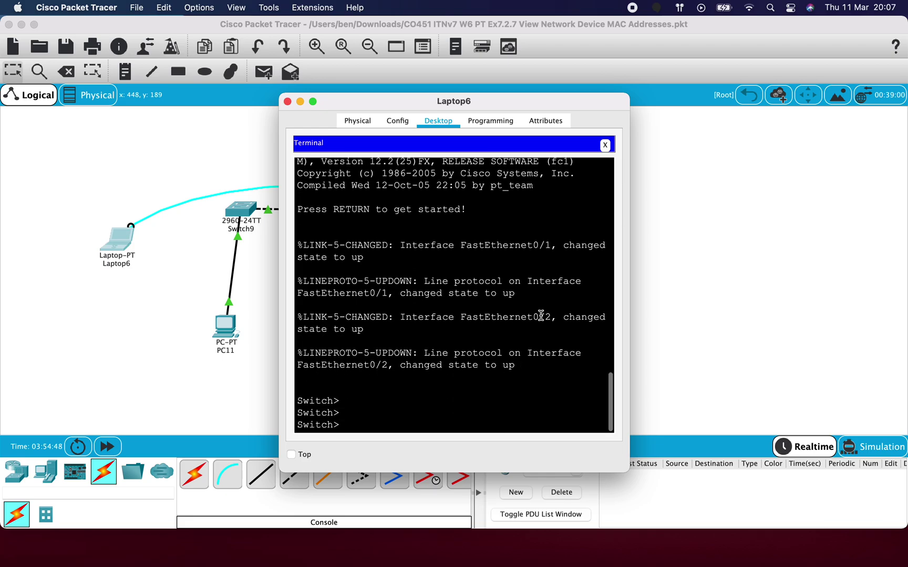
pyautogui.write('192.16')
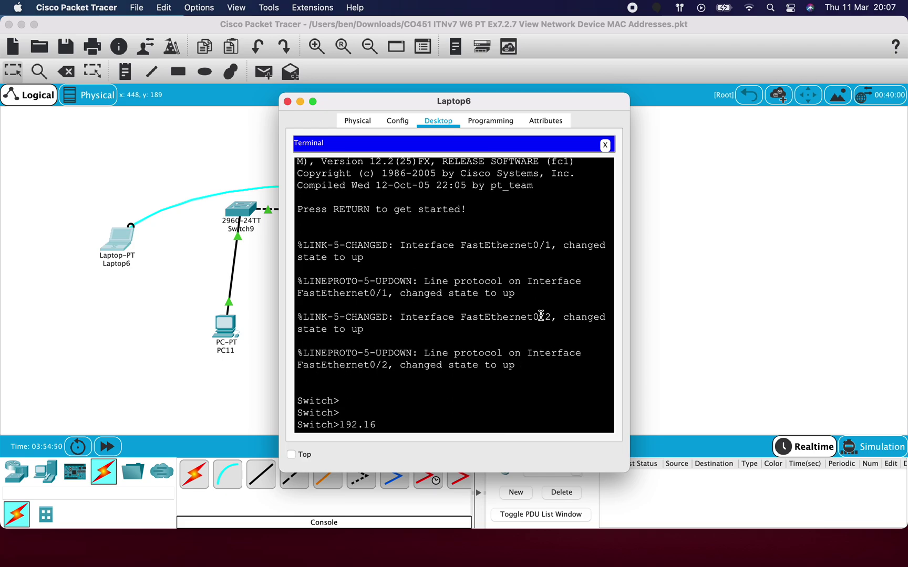
pyautogui.write('8')
pyautogui.press('BackSpace')
pyautogui.press('BackSpace')
pyautogui.press('BackSpace')
pyautogui.press('BackSpace')
pyautogui.press('BackSpace')
pyautogui.press('BackSpace')
pyautogui.press('BackSpace')
pyautogui.write('enable')
pyautogui.press('Return')
pyautogui.press('Return')
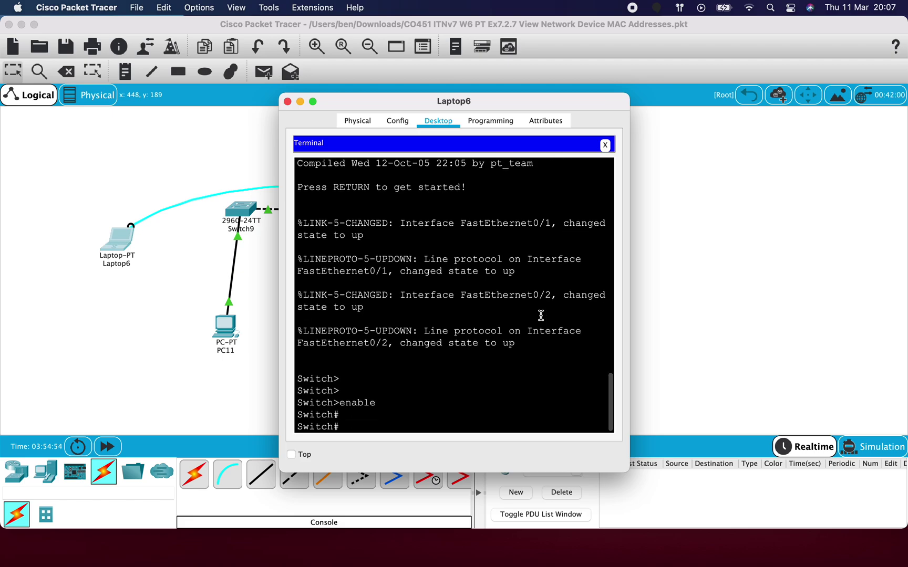
pyautogui.write('con')
pyautogui.press('Tab')
pyautogui.write('f')
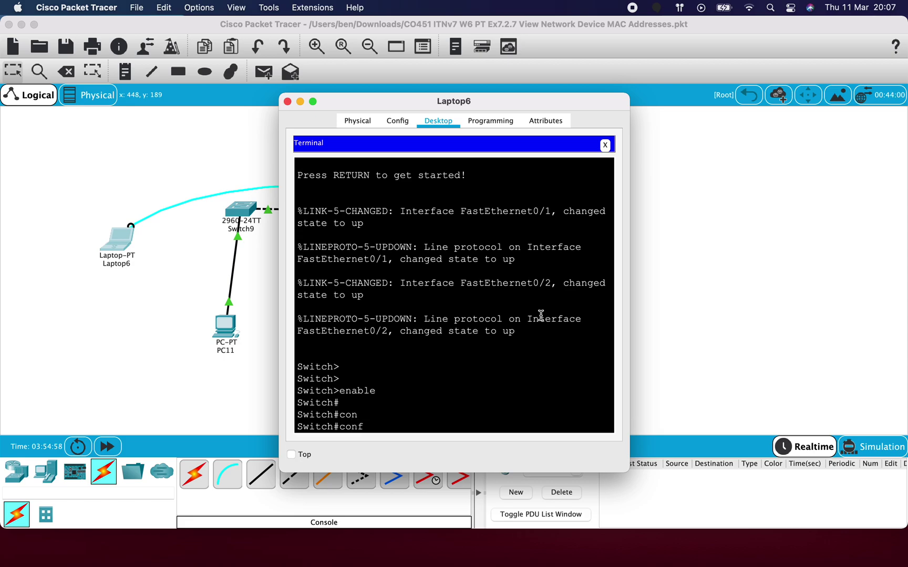
pyautogui.write('igure t')
pyautogui.press('Tab')
pyautogui.press('Return')
pyautogui.press('Return')
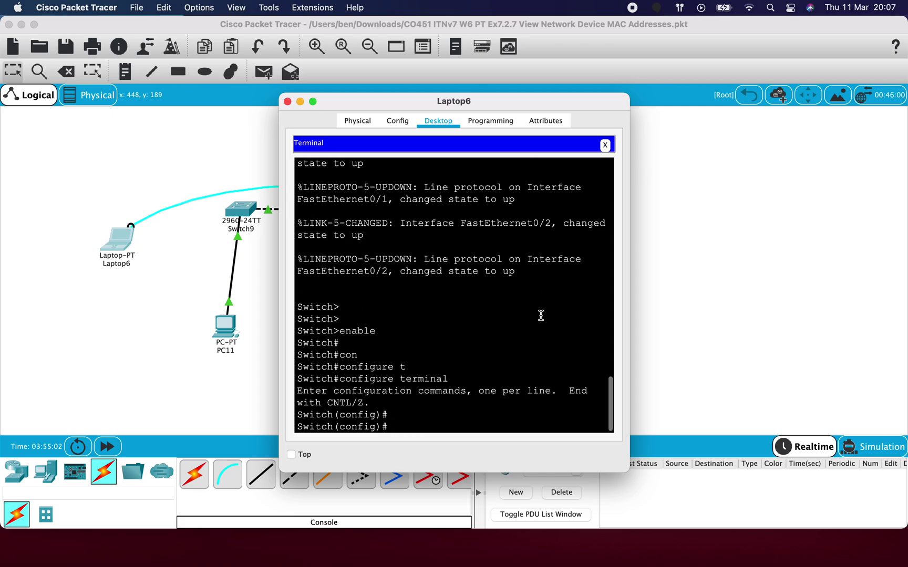
# Set Switch10's interface VLAN 1 address to 192.168.1.5 255.255.255.0
pyautogui.write('interfac e')
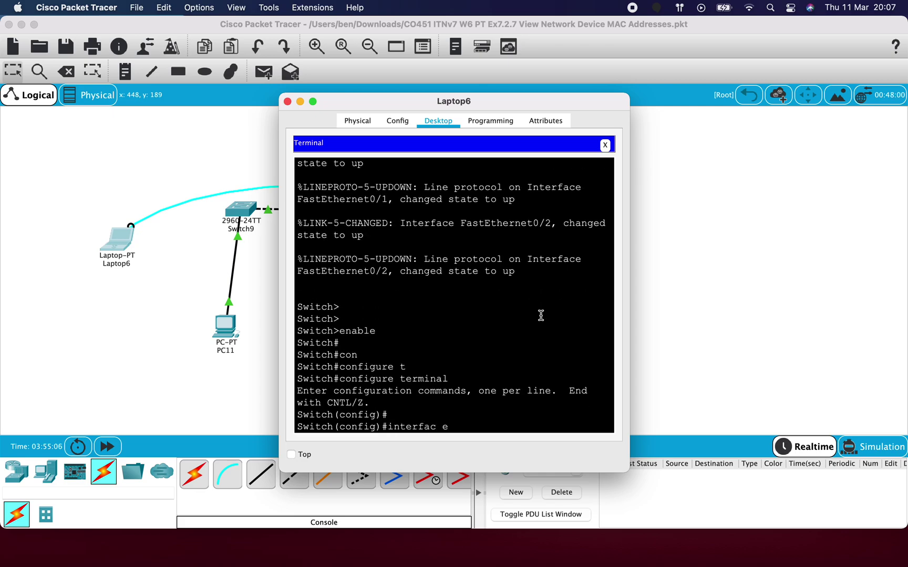
pyautogui.press('BackSpace')
pyautogui.press('BackSpace')
pyautogui.write('e vlan 1')
pyautogui.press('Return')
pyautogui.write('ip a')
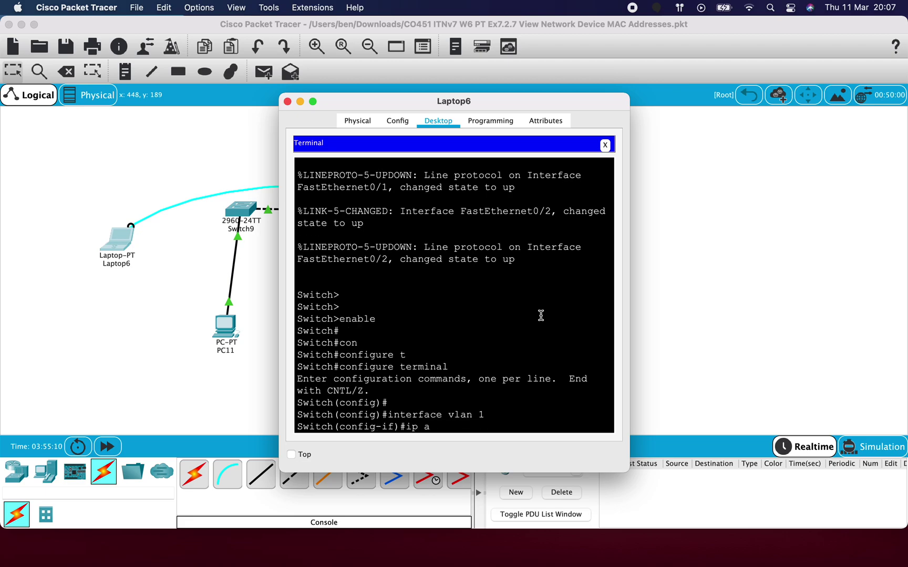
pyautogui.write('ddres 192.168.1.5 255.255255.')
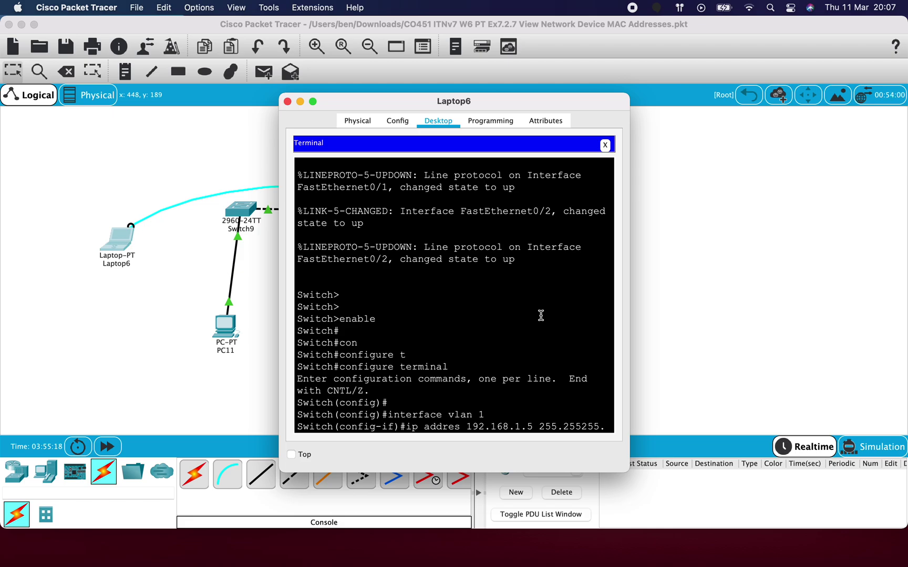
pyautogui.press('BackSpace')
pyautogui.press('BackSpace')
pyautogui.press('BackSpace')
pyautogui.press('BackSpace')
pyautogui.write('.255.0')
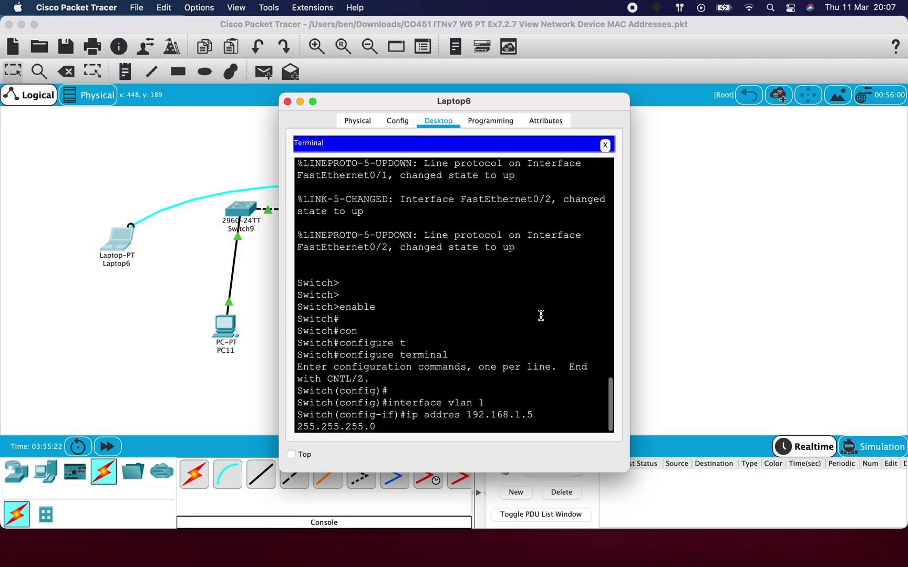
pyautogui.press('Return')
pyautogui.press('Return')
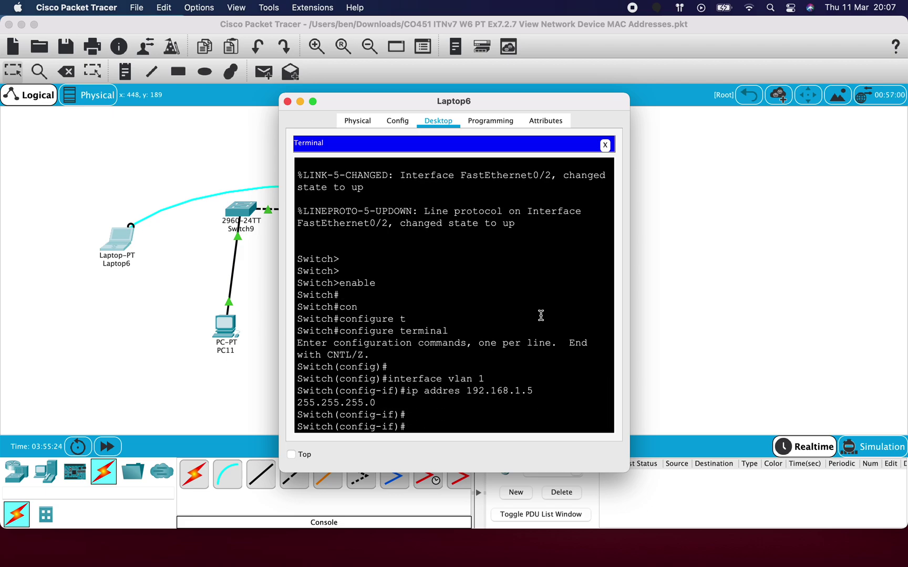
# Bring VLAN 1 up with no shutdown, exit with end, and close the console
pyautogui.write('no shutdoewn')
pyautogui.press('BackSpace')
pyautogui.press('BackSpace')
pyautogui.press('BackSpace')
pyautogui.write('wn')
pyautogui.press('Return')
pyautogui.write('end')
pyautogui.press('Return')
pyautogui.press('Return')
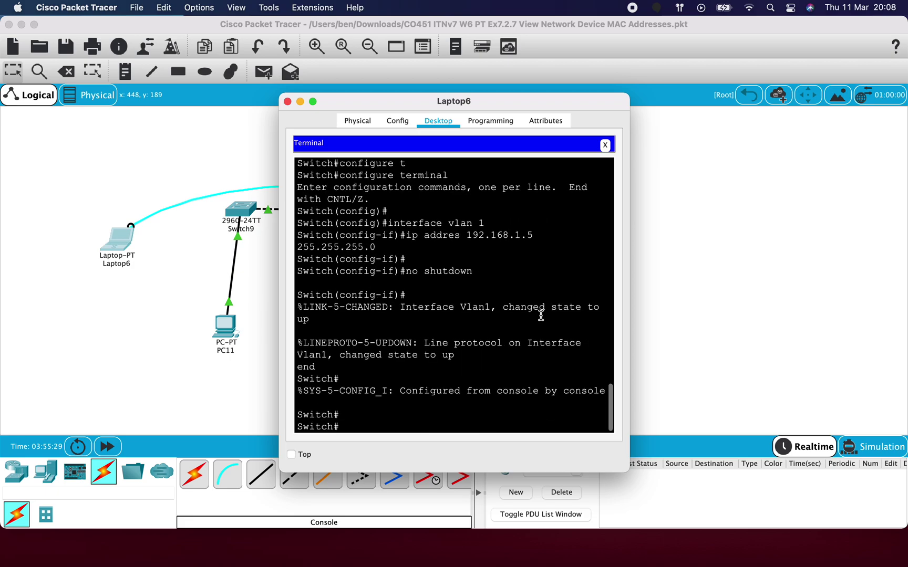
pyautogui.press('Return')
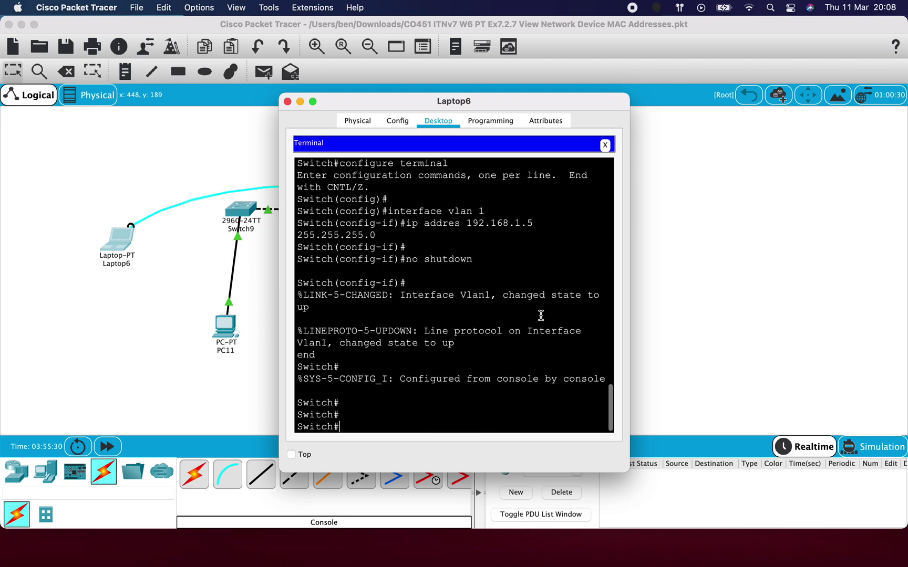
pyautogui.click(288, 103)
# Run 'arp -a' in PC11's Command Prompt to see its ARP table is empty
pyautogui.click(233, 331)
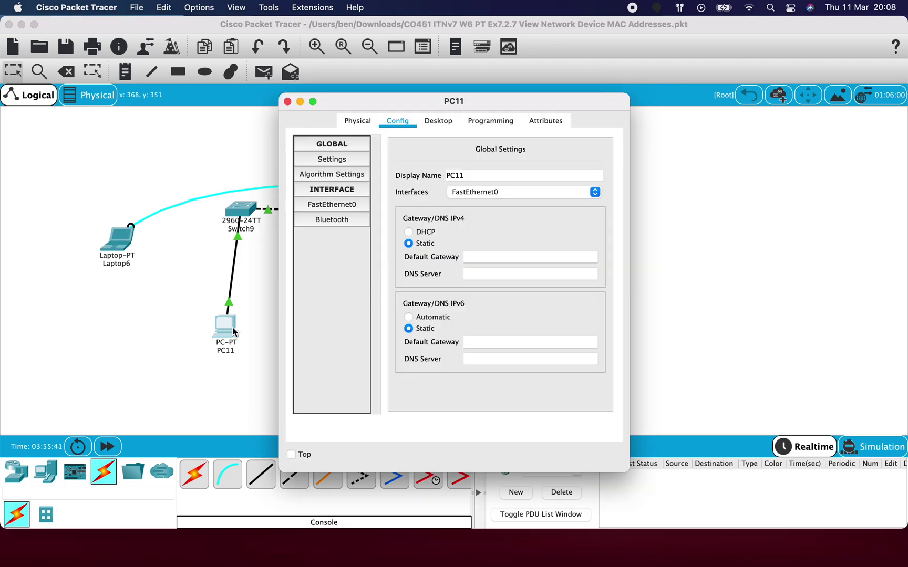
pyautogui.click(444, 125)
pyautogui.click(556, 170)
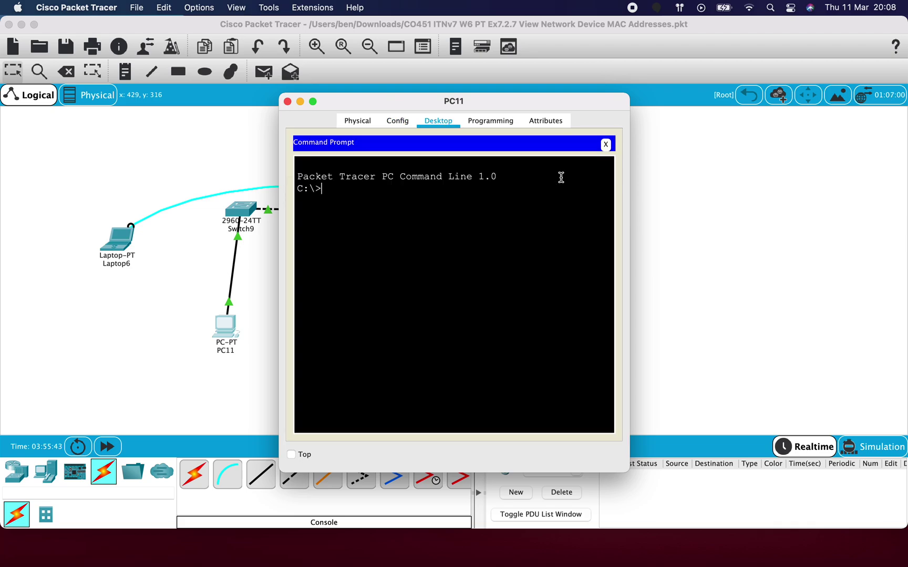
pyautogui.write('arp -a')
pyautogui.press('Return')
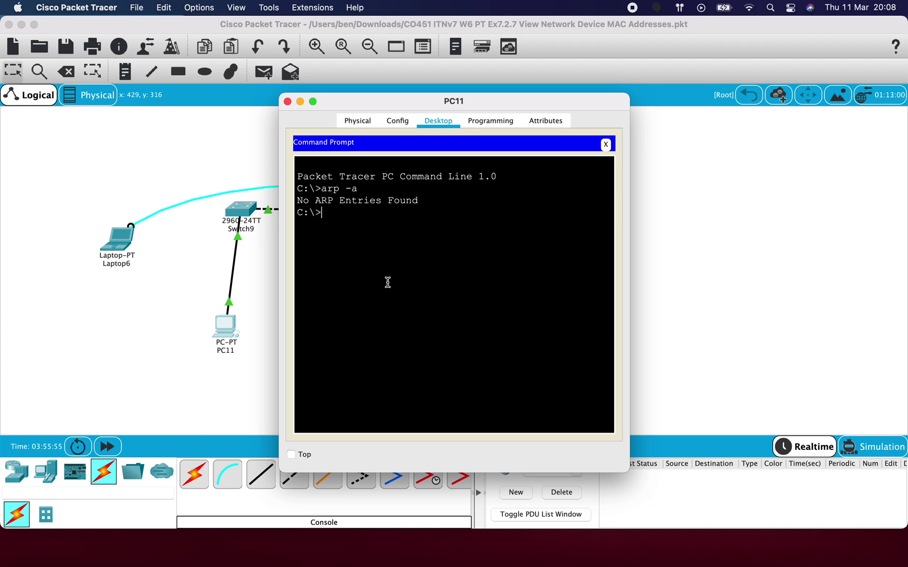
# Review PC11's FastEthernet0 addressing of 192.168.1.2, then return to its Command Prompt
pyautogui.click(288, 101)
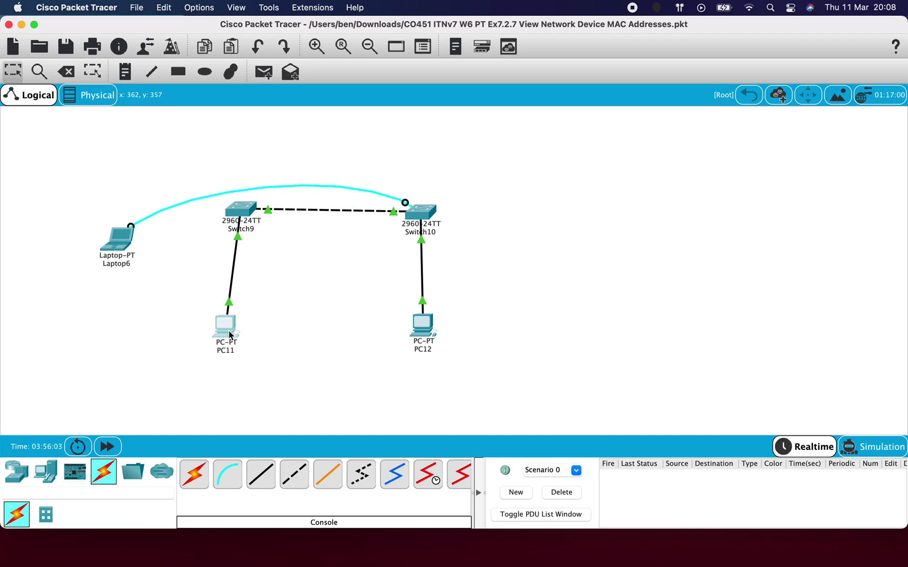
pyautogui.click(230, 335)
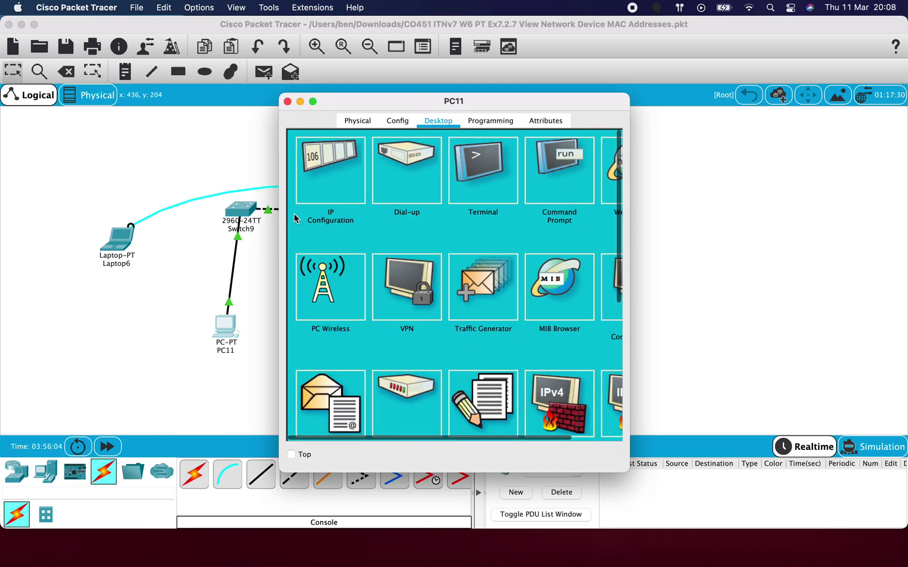
pyautogui.click(398, 122)
pyautogui.click(337, 209)
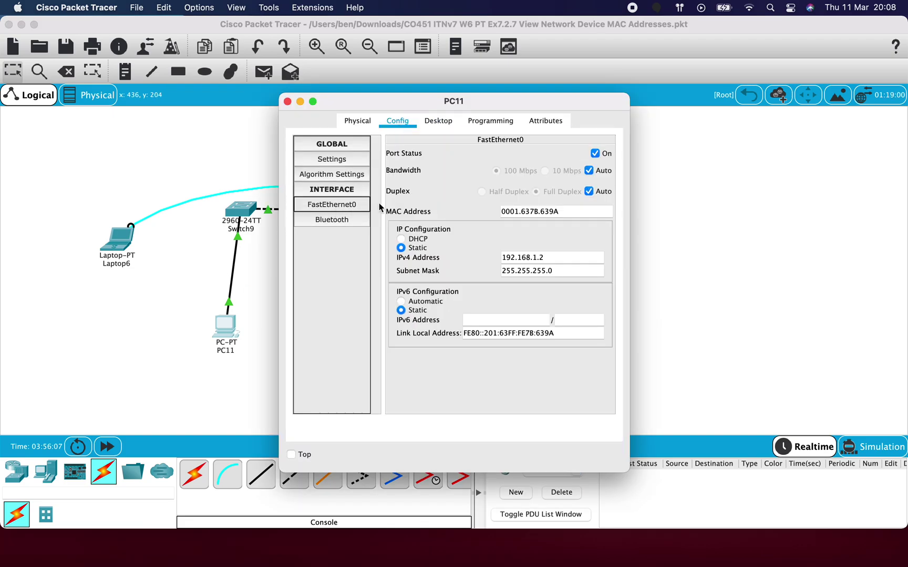
pyautogui.click(287, 102)
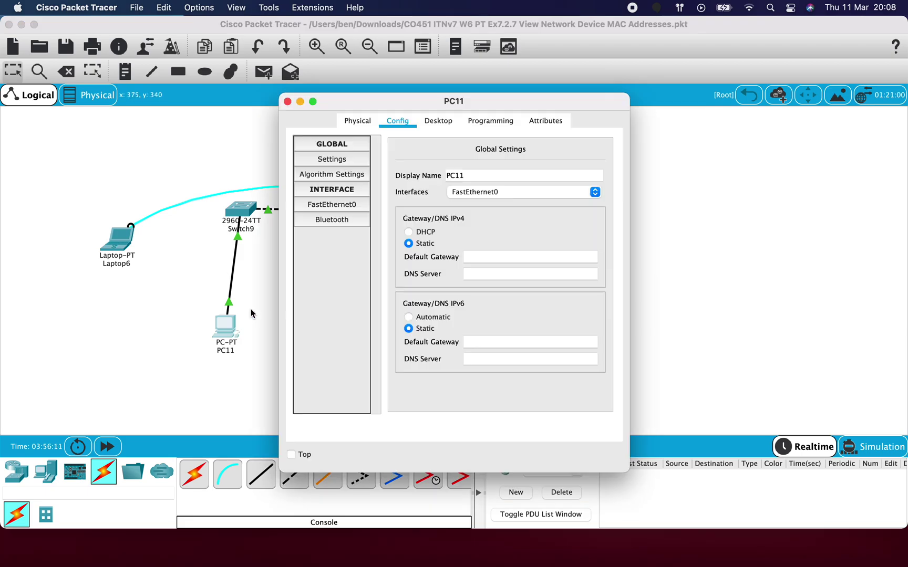
pyautogui.click(438, 121)
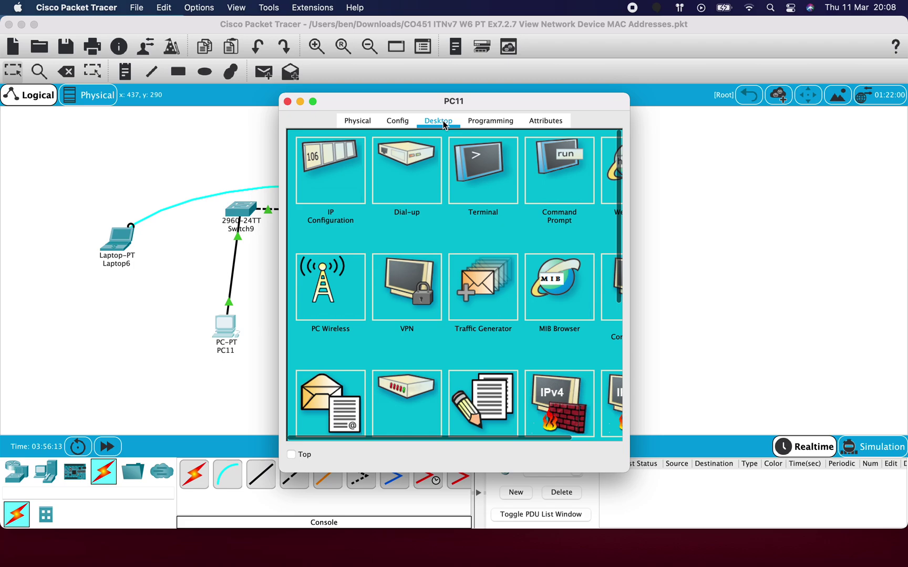
pyautogui.click(537, 169)
# Ping 192.168.1.3 from PC11, then check that 'arp -a' lists it
pyautogui.write('pi')
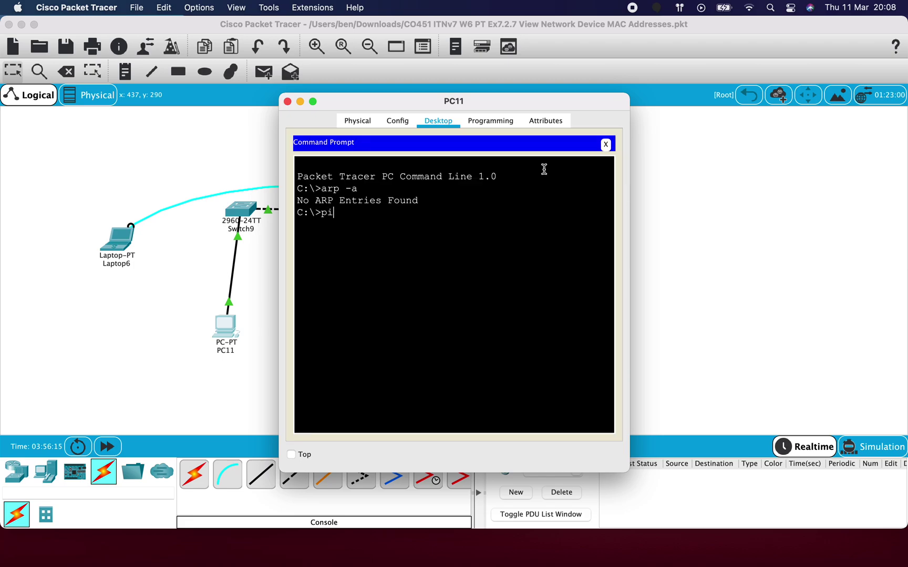
pyautogui.write('ng 192.168.1.3')
pyautogui.press('Return')
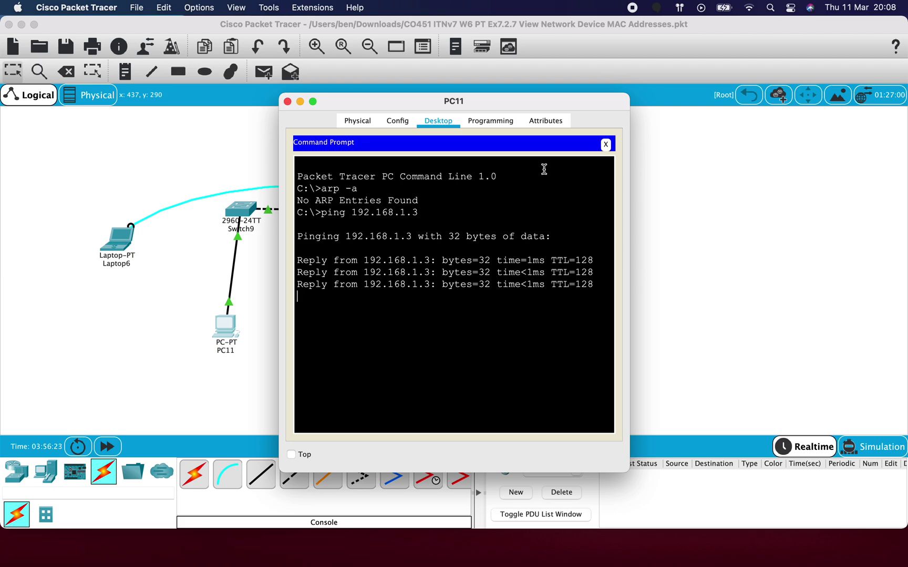
pyautogui.write('arp -a')
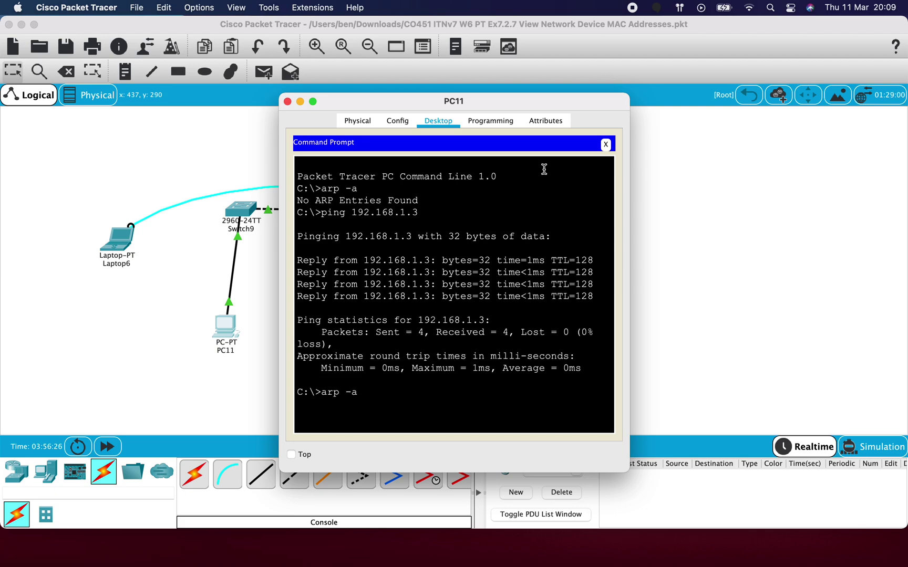
pyautogui.press('Return')
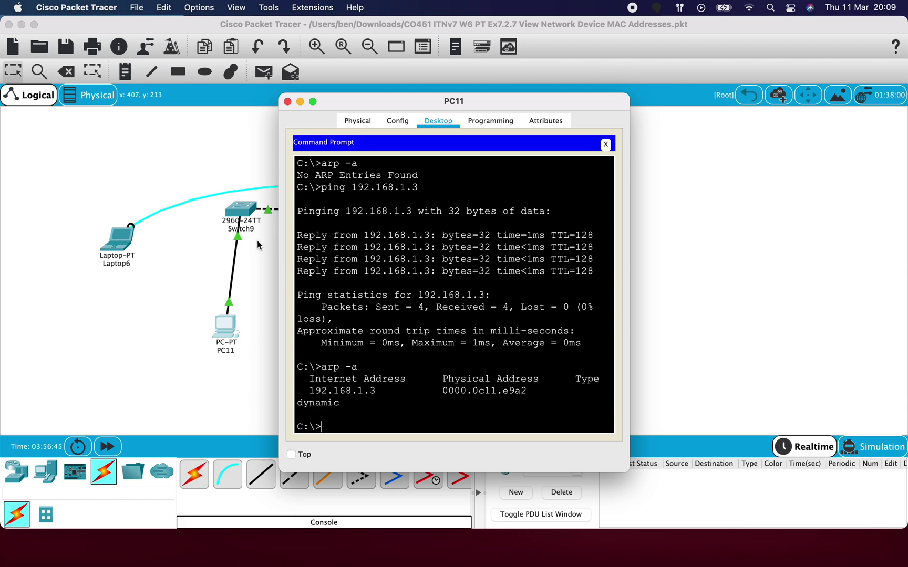
# Ping Switch9's management address 192.168.1.4 from PC11 and retype the command
pyautogui.write('ping 192.168.1.4')
pyautogui.press('Return')
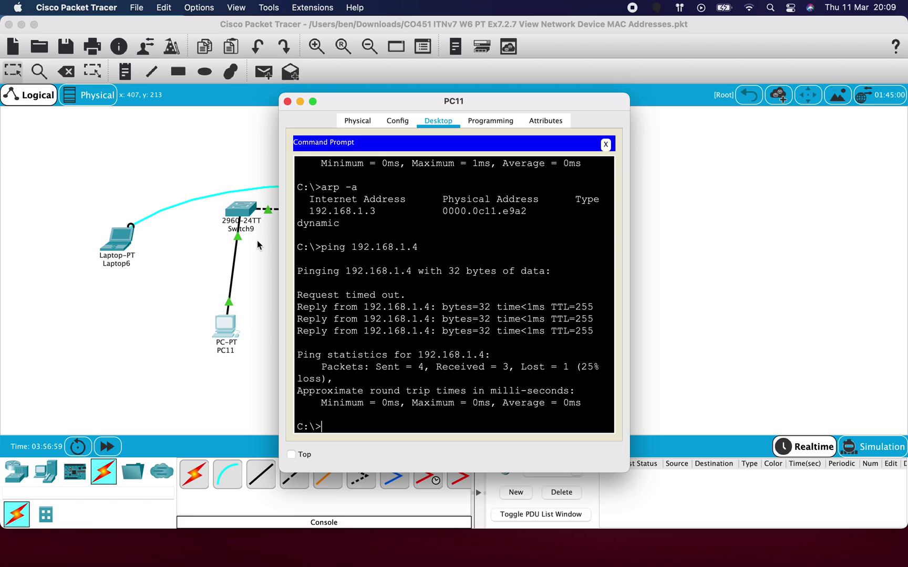
pyautogui.write('ping 192.168.1.4')
# Re-ping 192.168.1.4, confirm it appears in 'arp -a', then ping 192.168.1.5
pyautogui.press('Return')
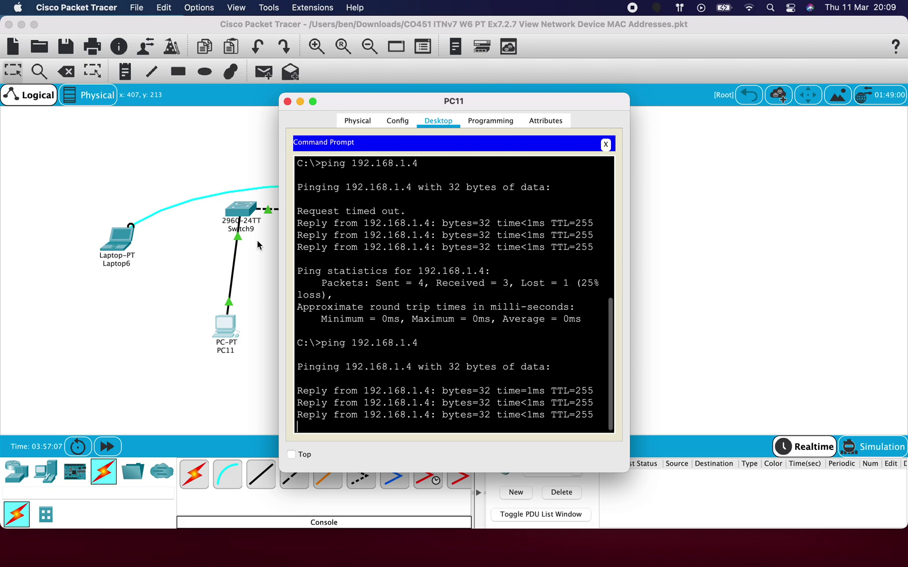
pyautogui.write('arp -a')
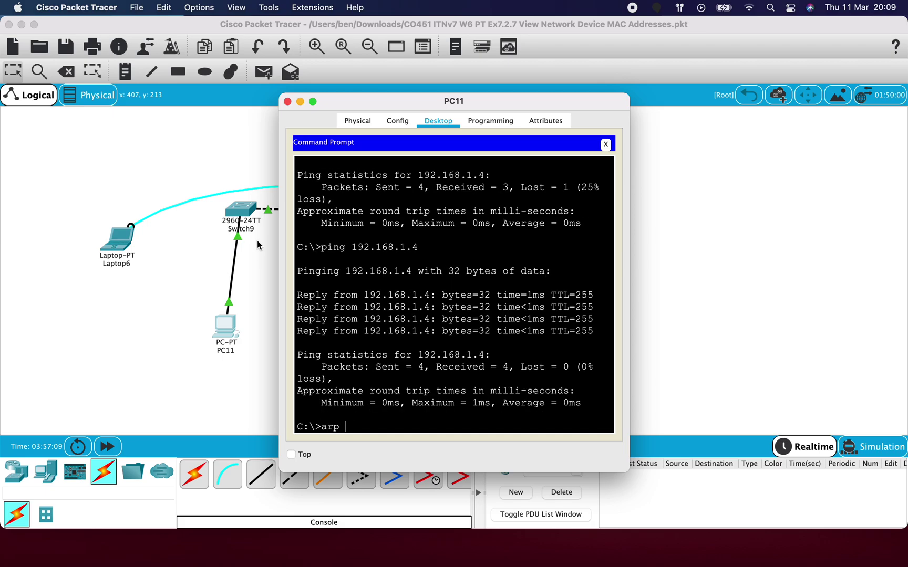
pyautogui.press('Return')
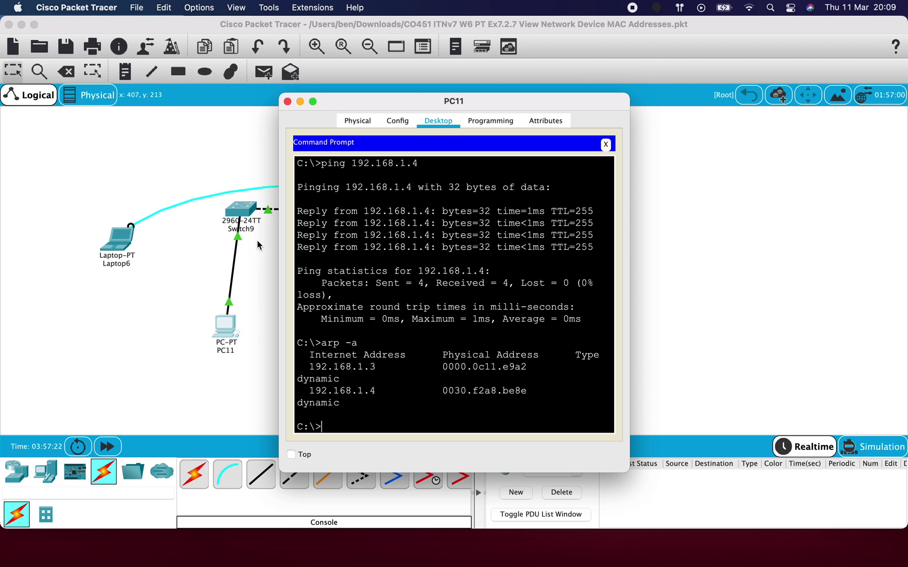
pyautogui.write('ping 192.168.1.5')
pyautogui.press('Return')
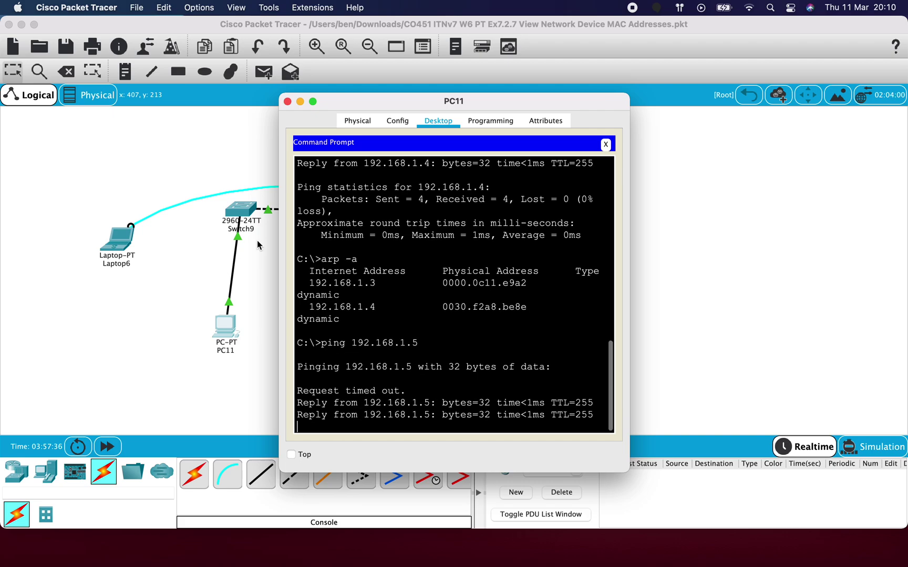
# Ping 192.168.1.5 again, confirm 'arp -a' shows .3, .4 and .5, then close PC11
pyautogui.write('pin')
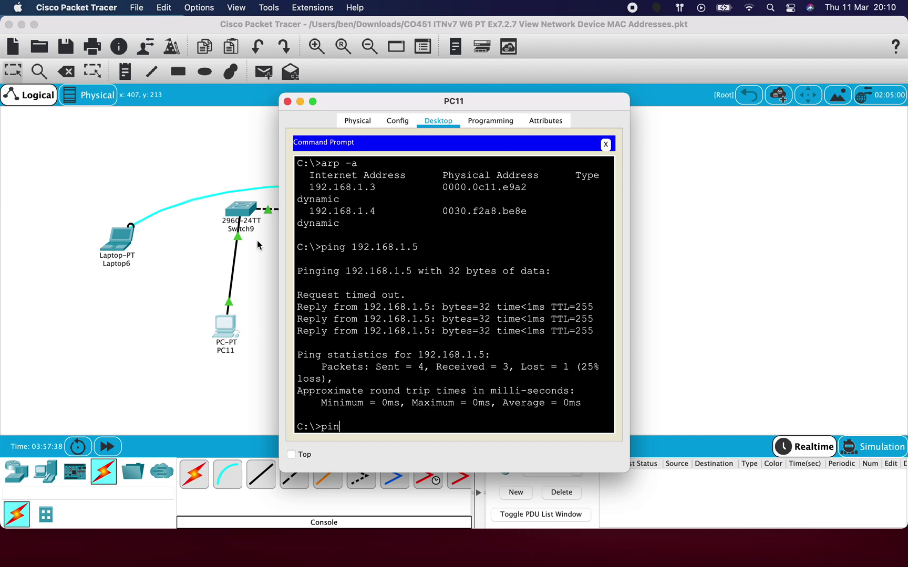
pyautogui.write('g 192.168.1.5')
pyautogui.press('Return')
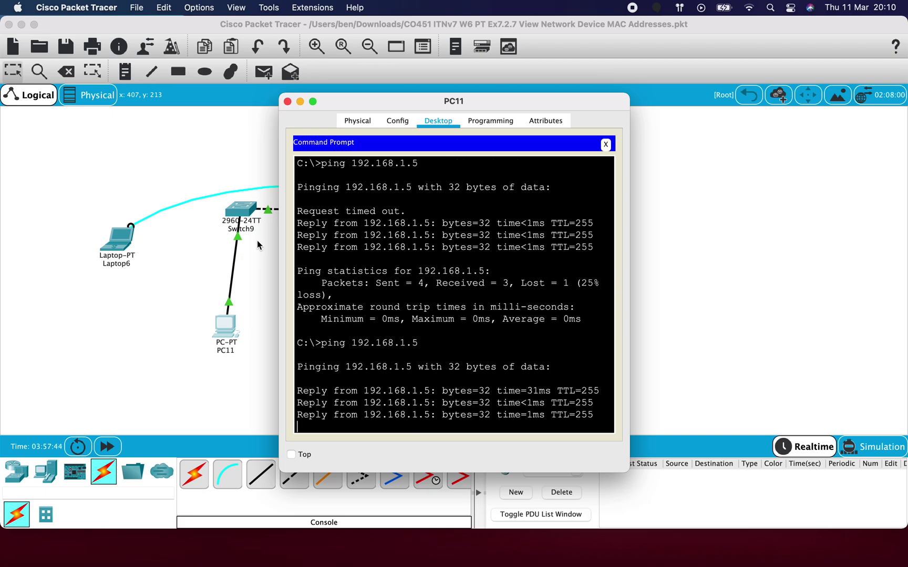
pyautogui.write('arp -a')
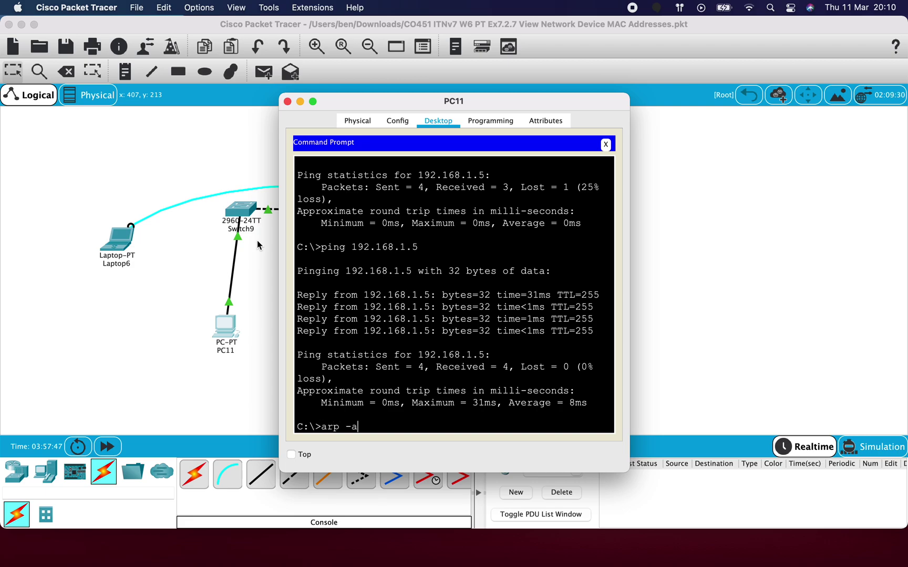
pyautogui.press('Return')
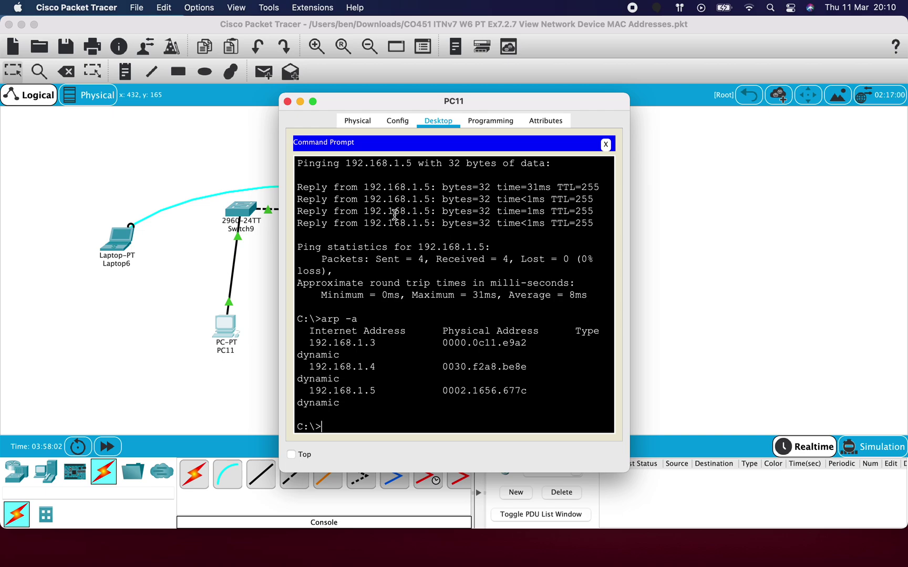
pyautogui.click(288, 102)
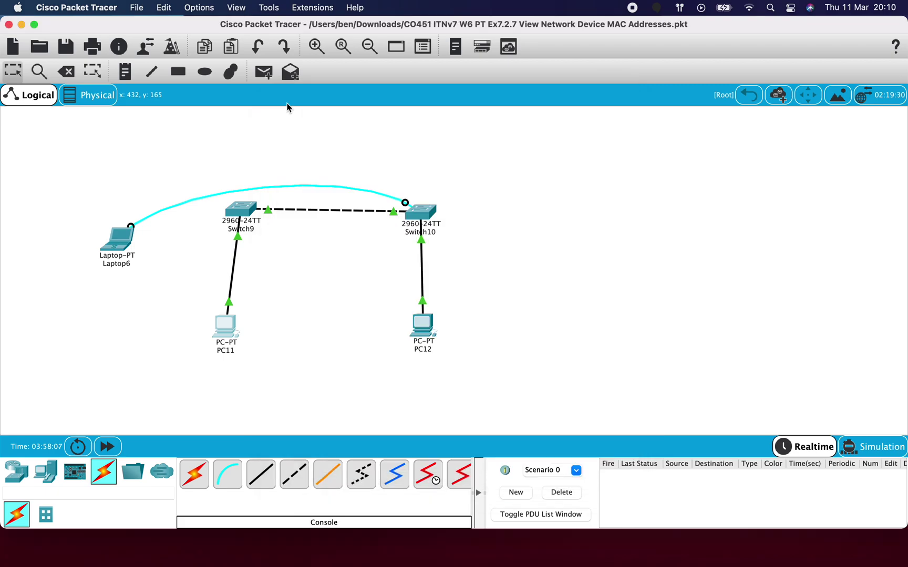
# From Laptop6's terminal, run 'show mac address-table' to list the switch's four VLAN 1 entries
pyautogui.click(131, 243)
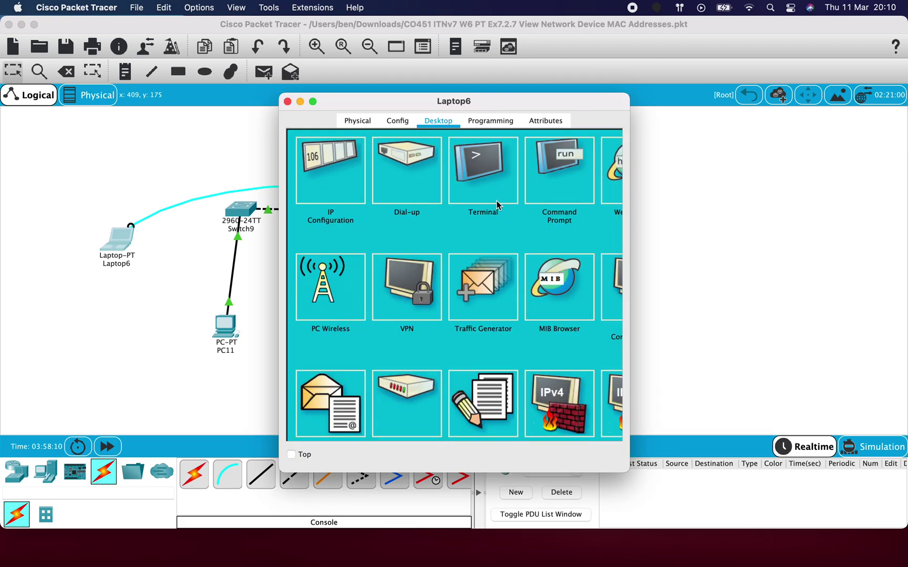
pyautogui.click(487, 192)
pyautogui.click(583, 284)
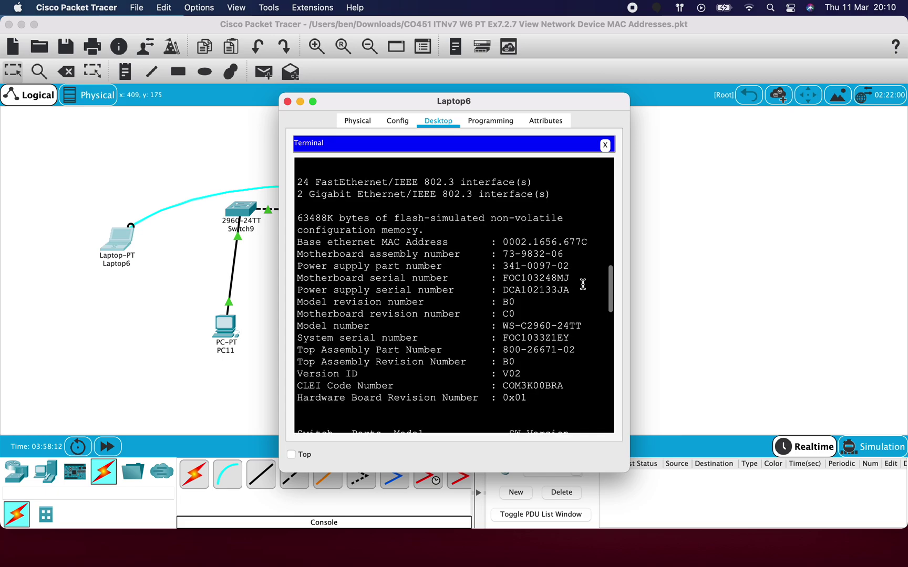
pyautogui.write('sh')
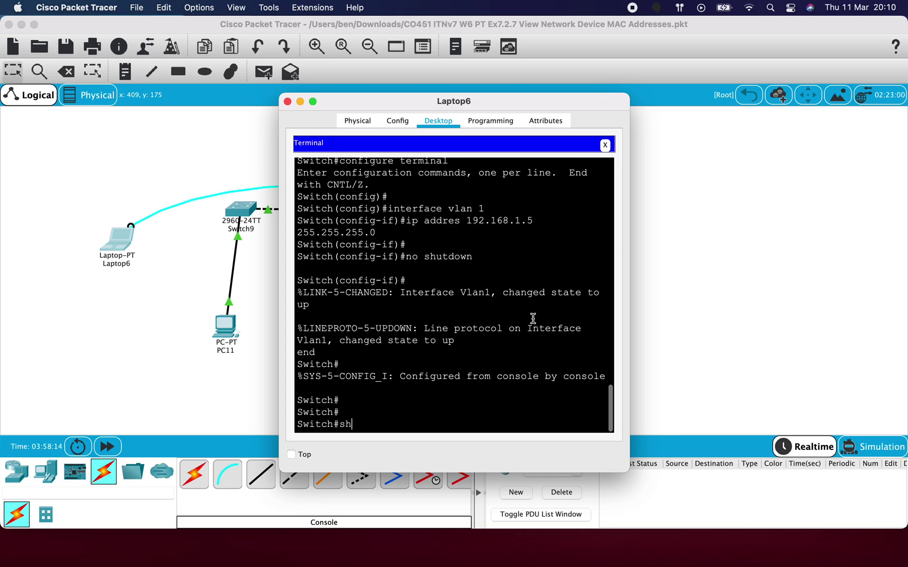
pyautogui.write('ow mac a')
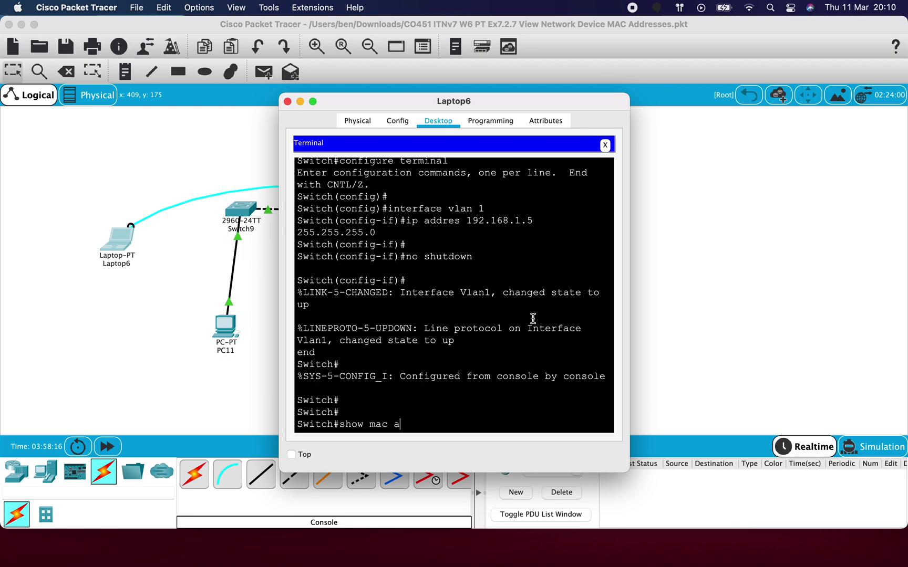
pyautogui.write('ddress-table')
pyautogui.press('Return')
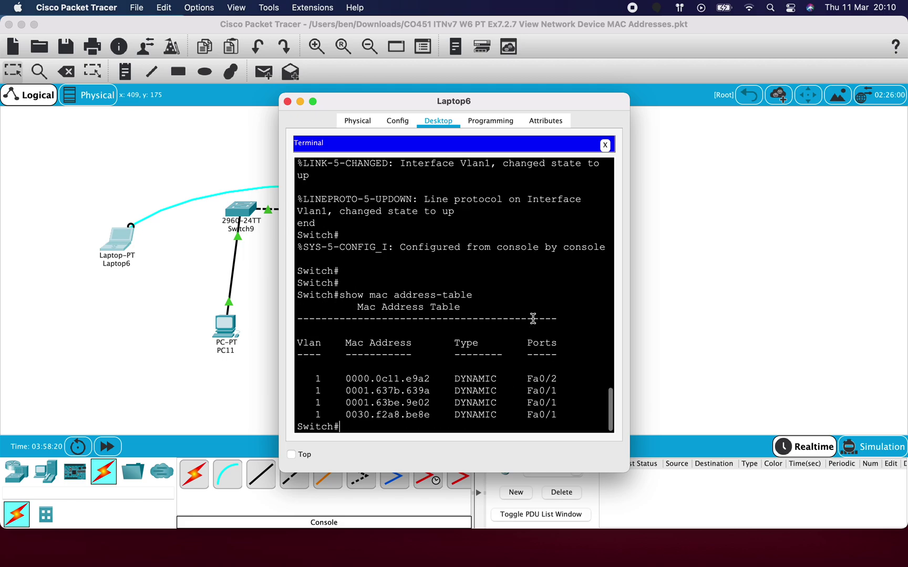